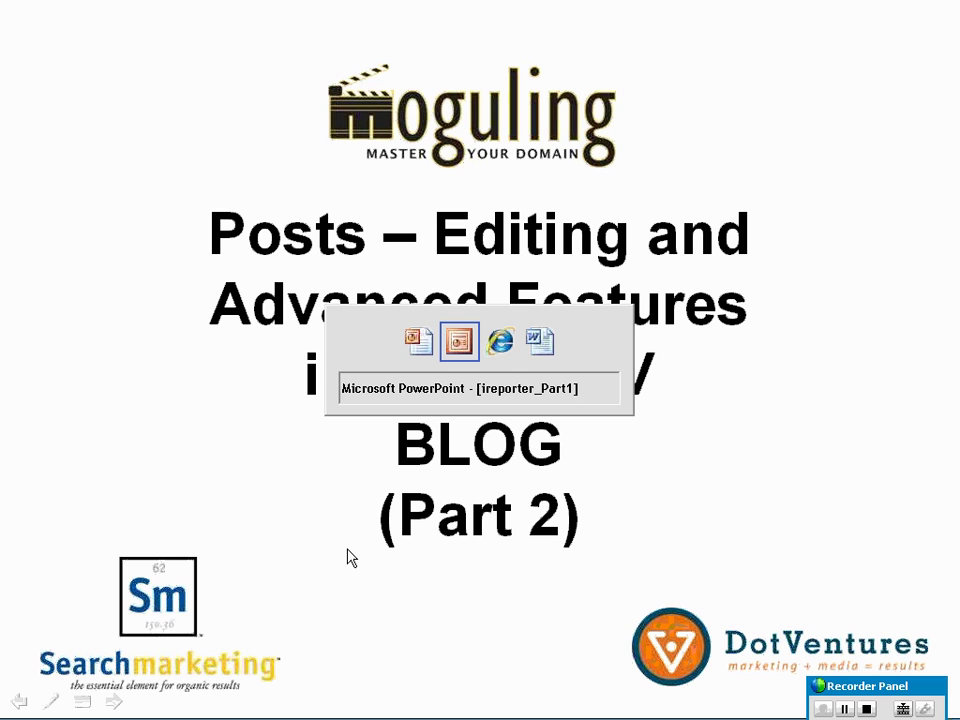
# Switch to Internet Explorer and review the full "Online Banking, Is it safe?" post on the live 180banking.com blog, closing the blog window when done.
pyautogui.hotkey('alt', 'Tab')
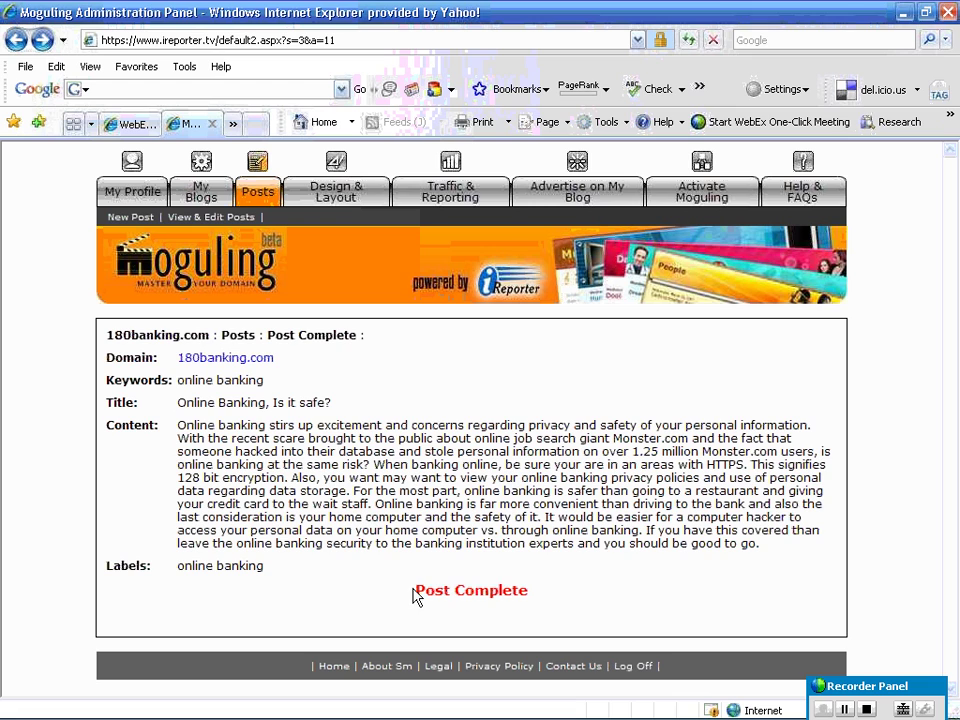
pyautogui.moveTo(414, 598); pyautogui.dragTo(525, 594)
pyautogui.click(470, 600)
pyautogui.click(231, 358)
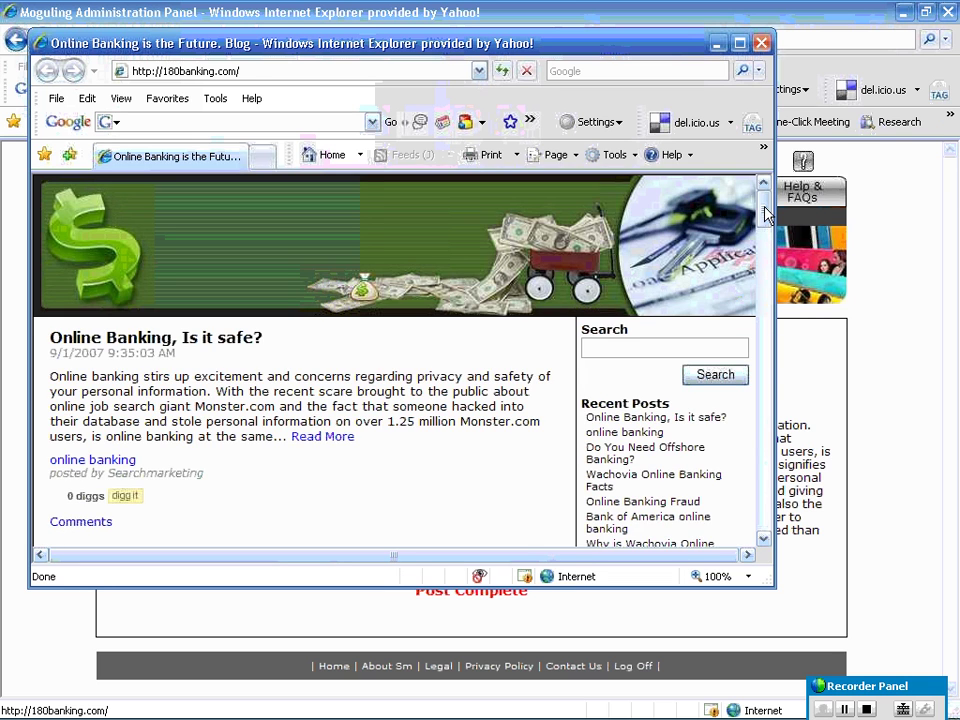
pyautogui.scroll(-1, 84, 343)
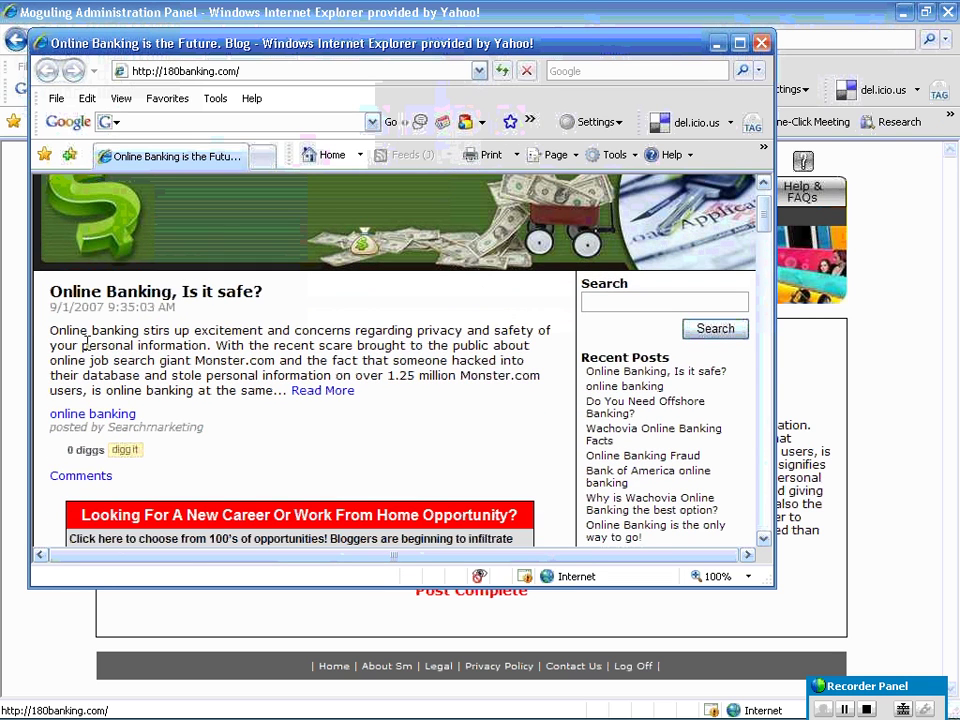
pyautogui.click(310, 391)
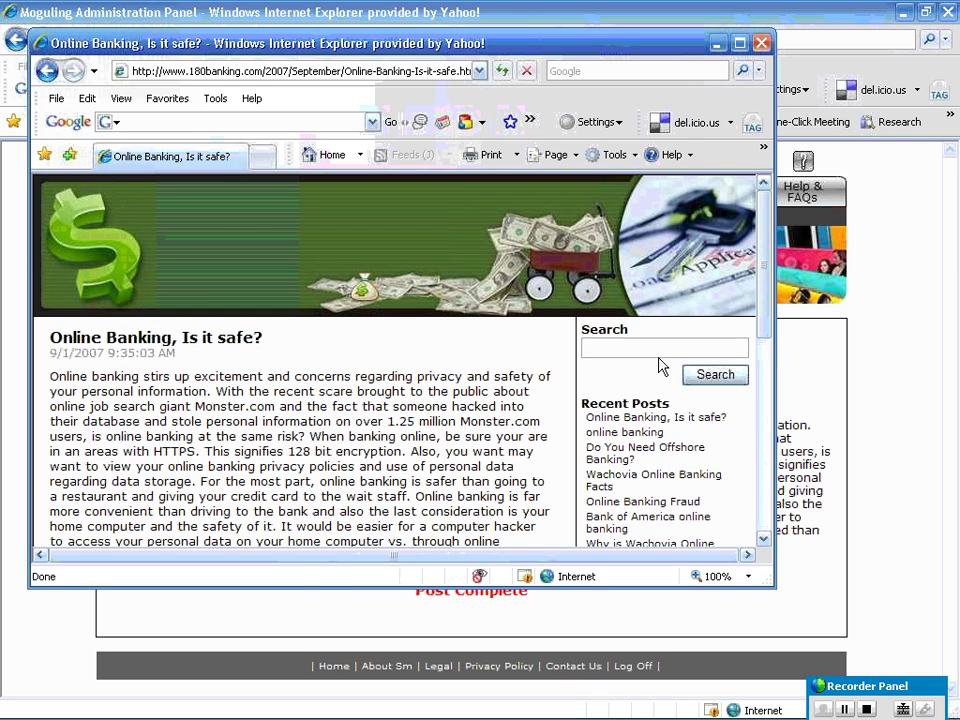
pyautogui.moveTo(766, 252); pyautogui.dragTo(766, 318)
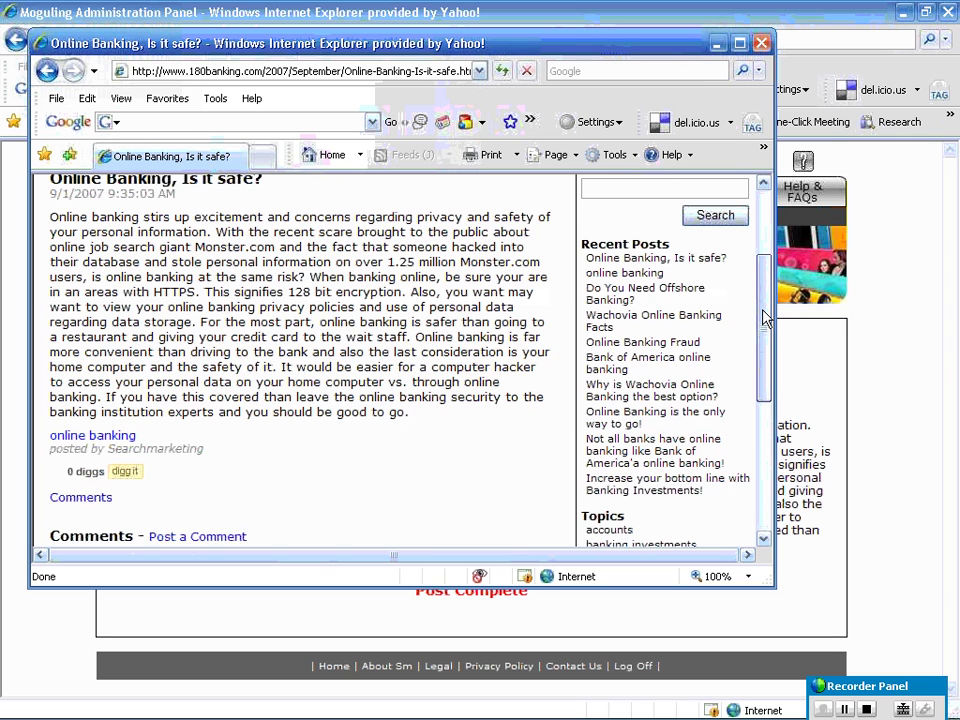
pyautogui.click(765, 223)
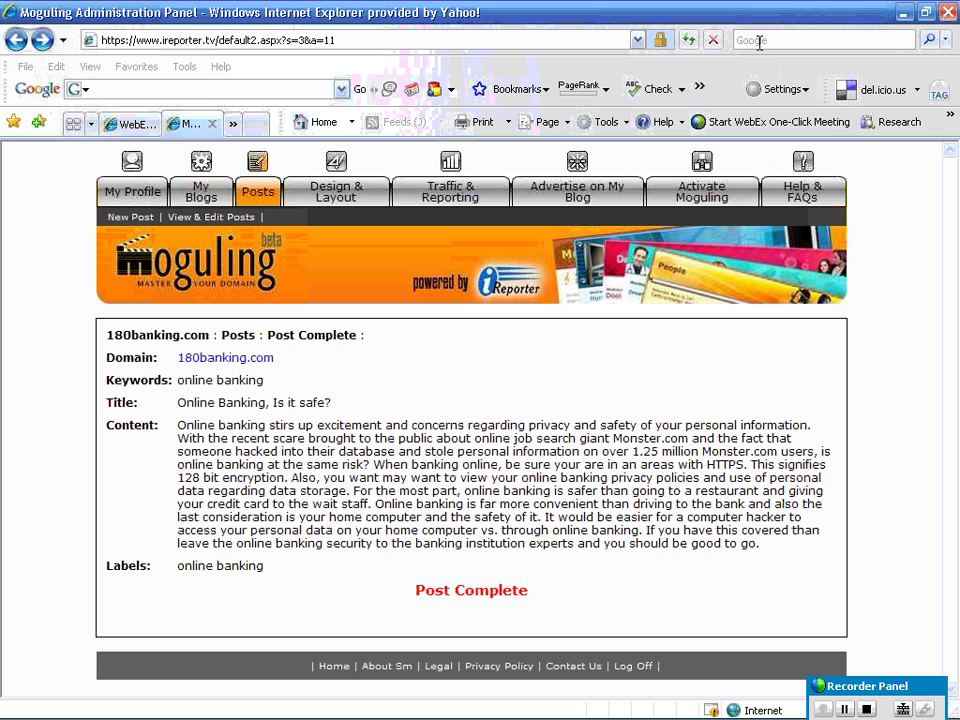
pyautogui.click(762, 44)
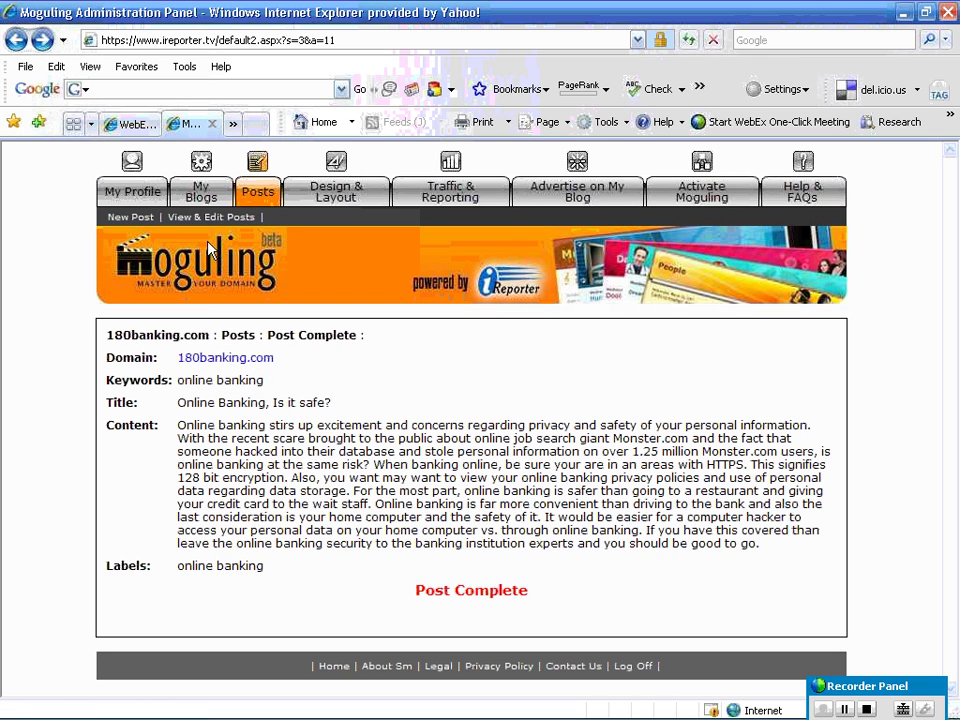
# Open the post "Online Banking, Is it safe?" for editing from the 180banking.com entry in the blog list.
pyautogui.click(204, 200)
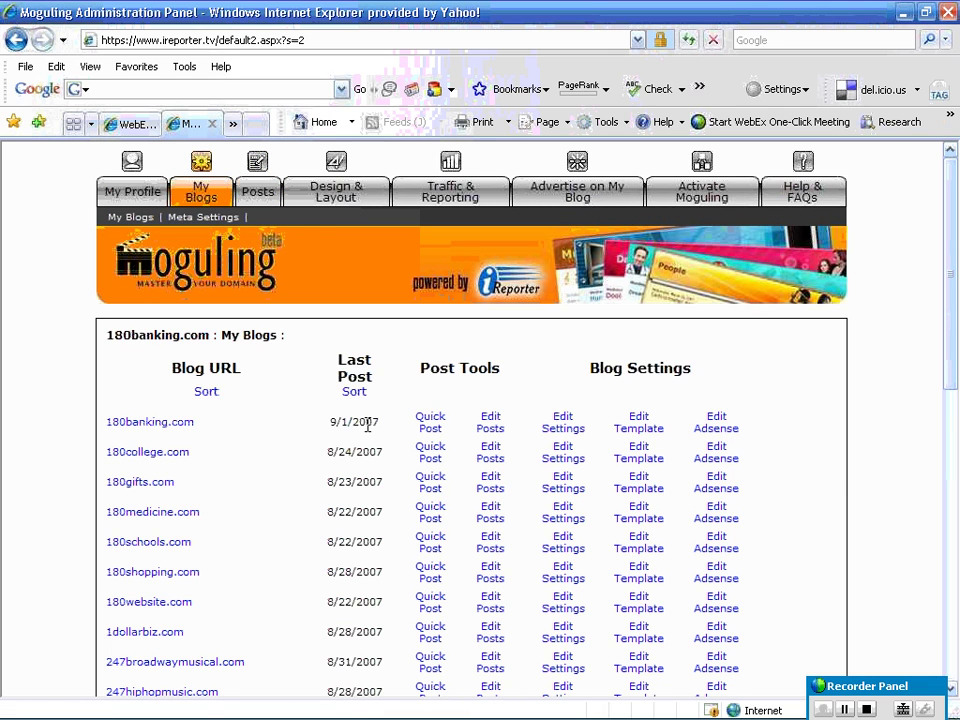
pyautogui.click(492, 432)
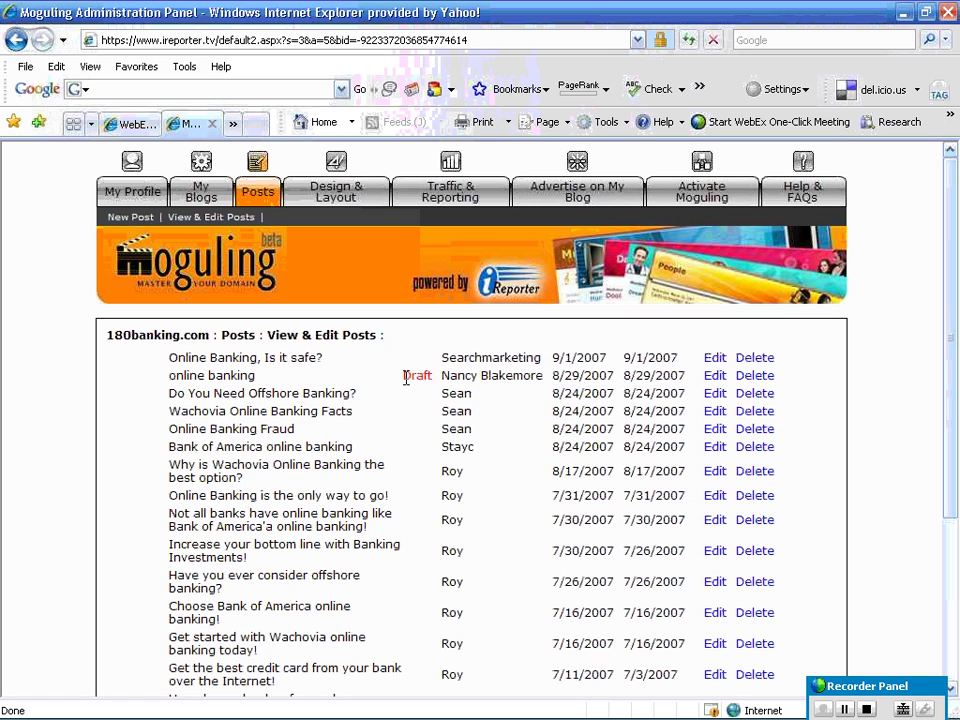
pyautogui.moveTo(404, 378); pyautogui.dragTo(433, 378)
pyautogui.click(420, 374)
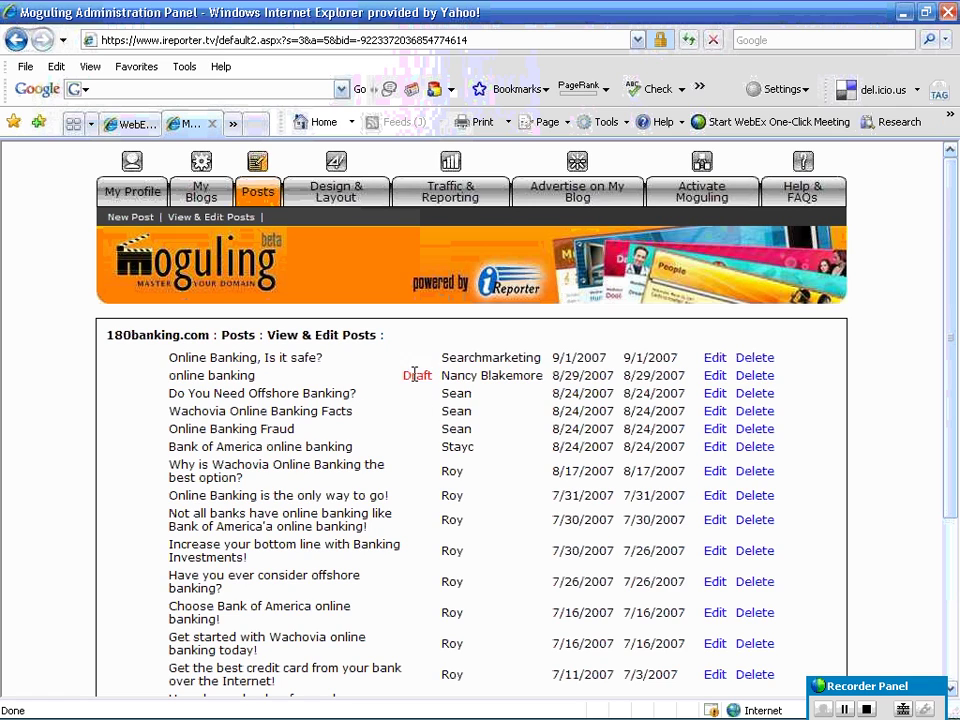
pyautogui.click(716, 360)
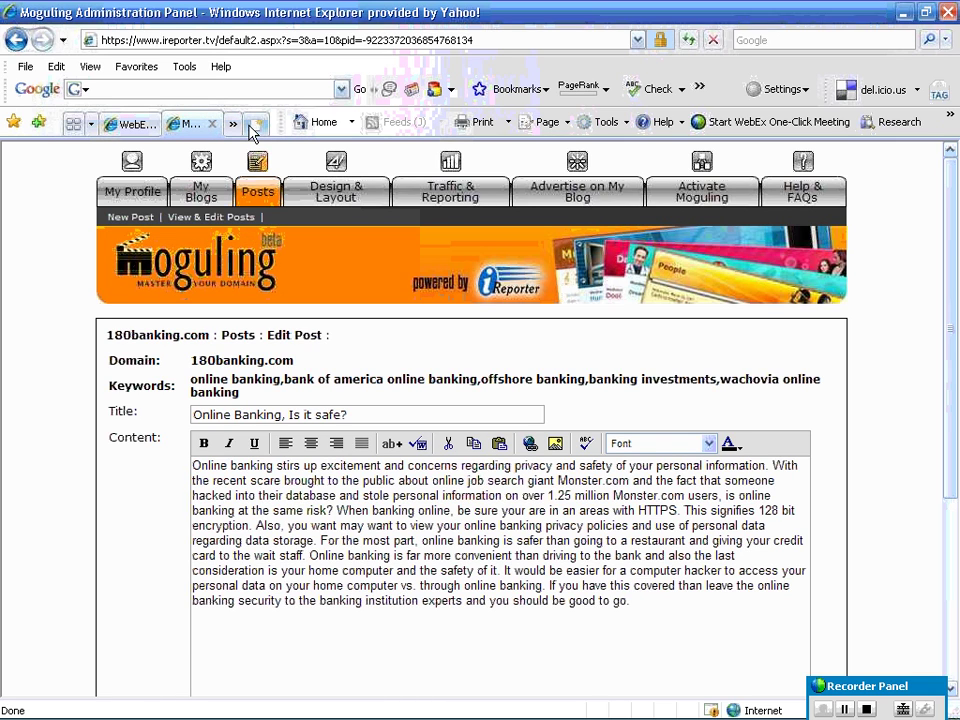
# Load monster.com in a new browser tab.
pyautogui.click(254, 126)
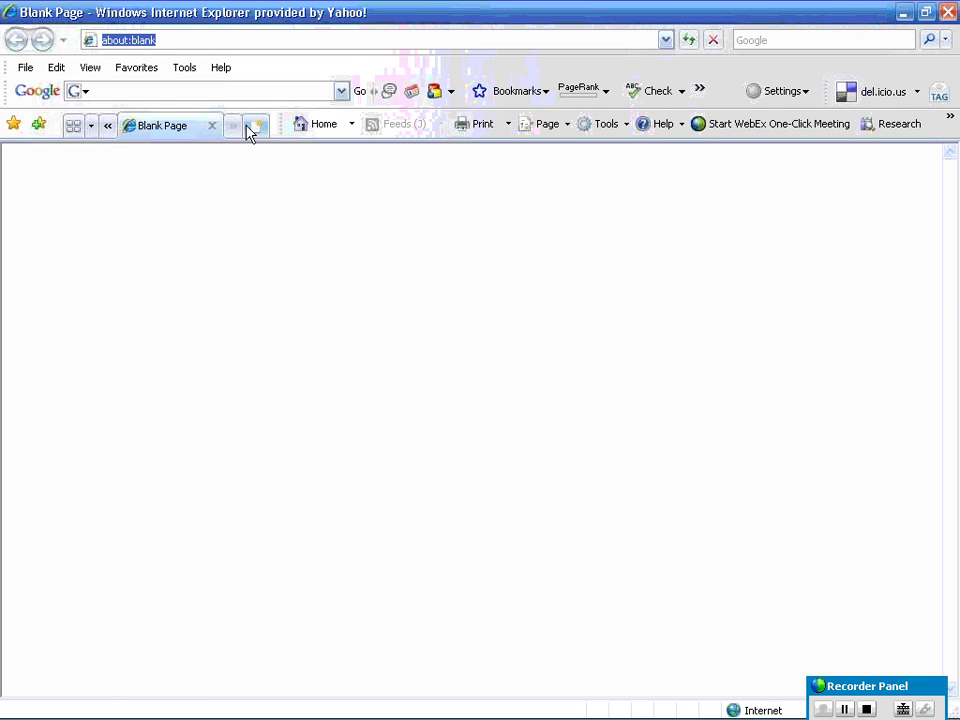
pyautogui.click(166, 91)
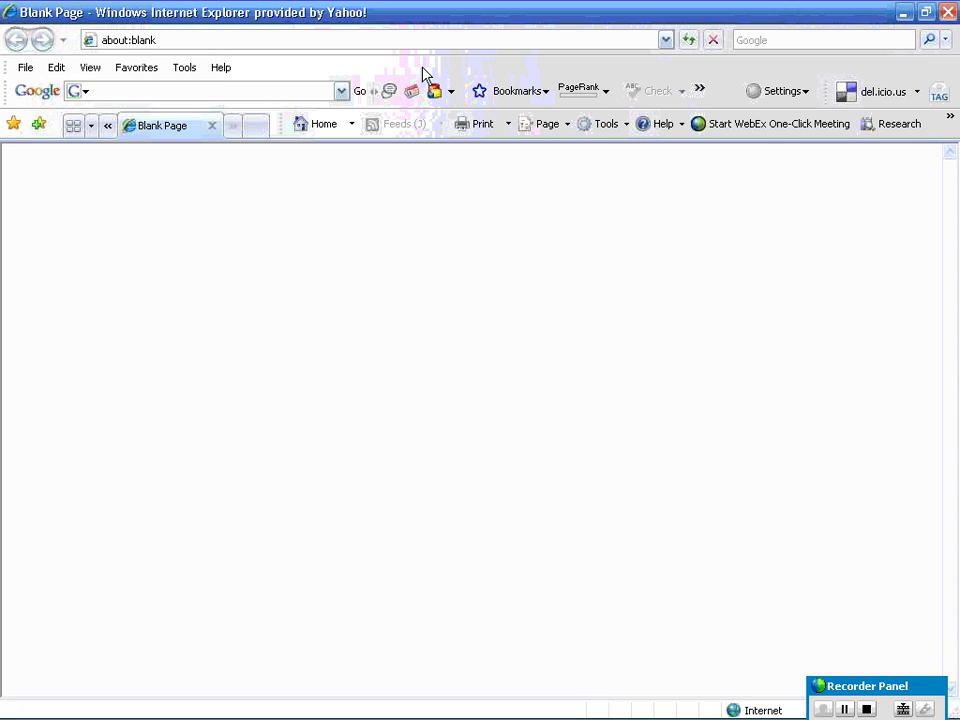
pyautogui.click(294, 39)
pyautogui.write('monster')
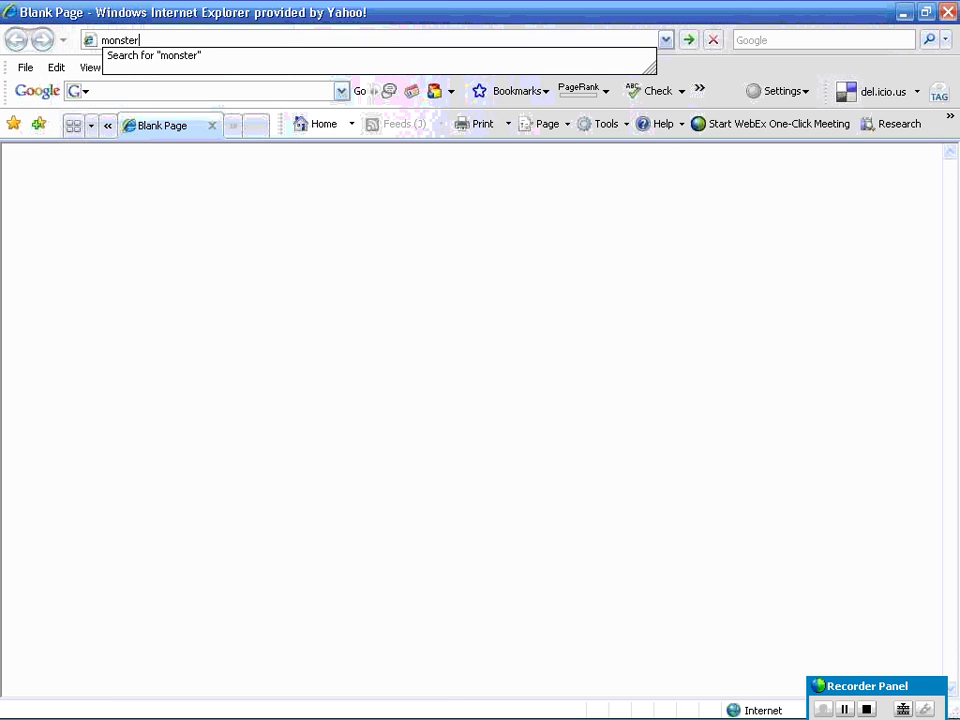
pyautogui.write('.com')
pyautogui.press('Return')
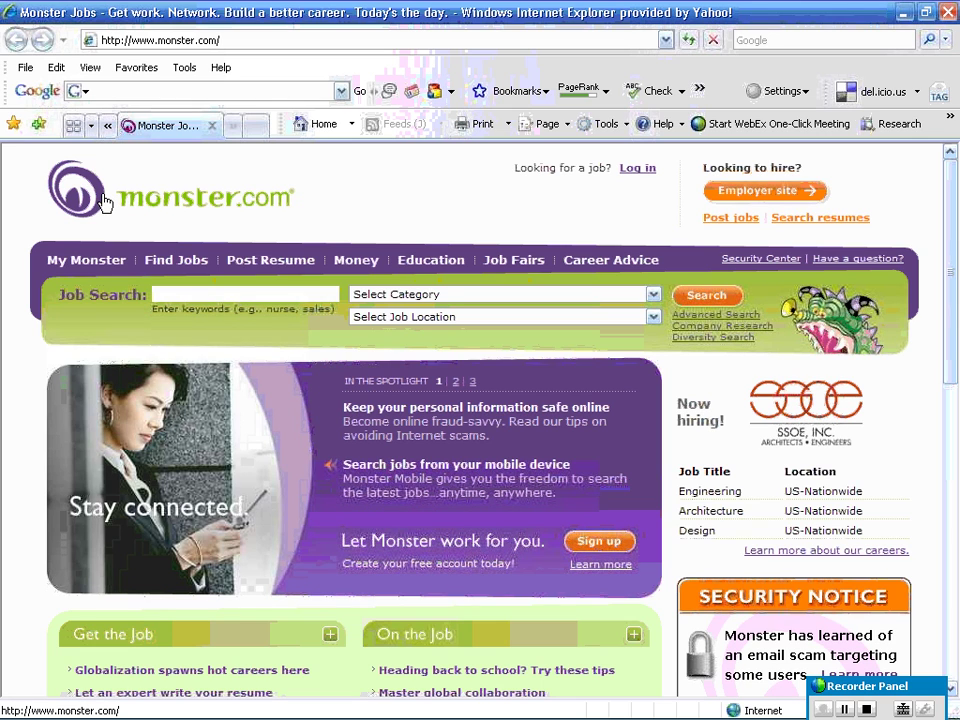
# Save the monster.com logo picture as "online banking" in GIF format in the Content folder on the Desktop.
pyautogui.rightClick(105, 203)
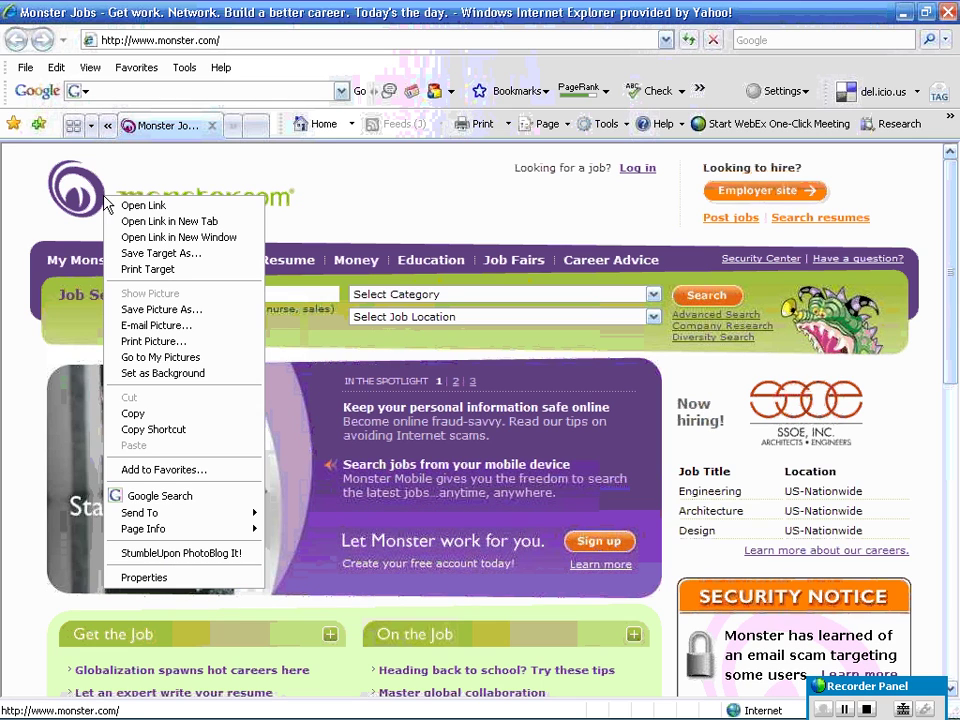
pyautogui.click(207, 310)
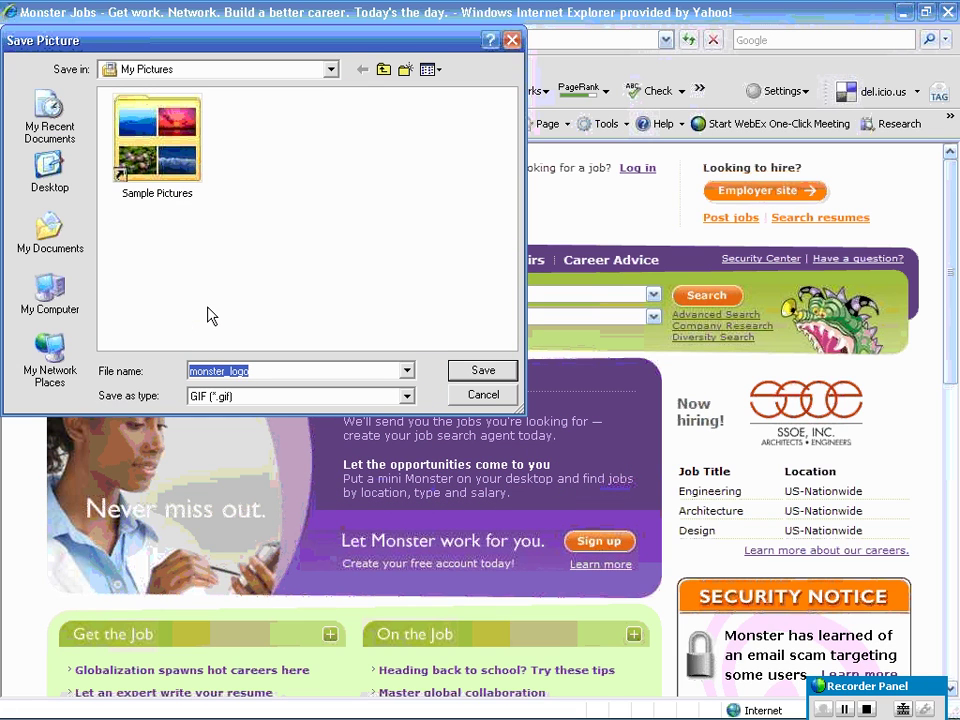
pyautogui.click(55, 185)
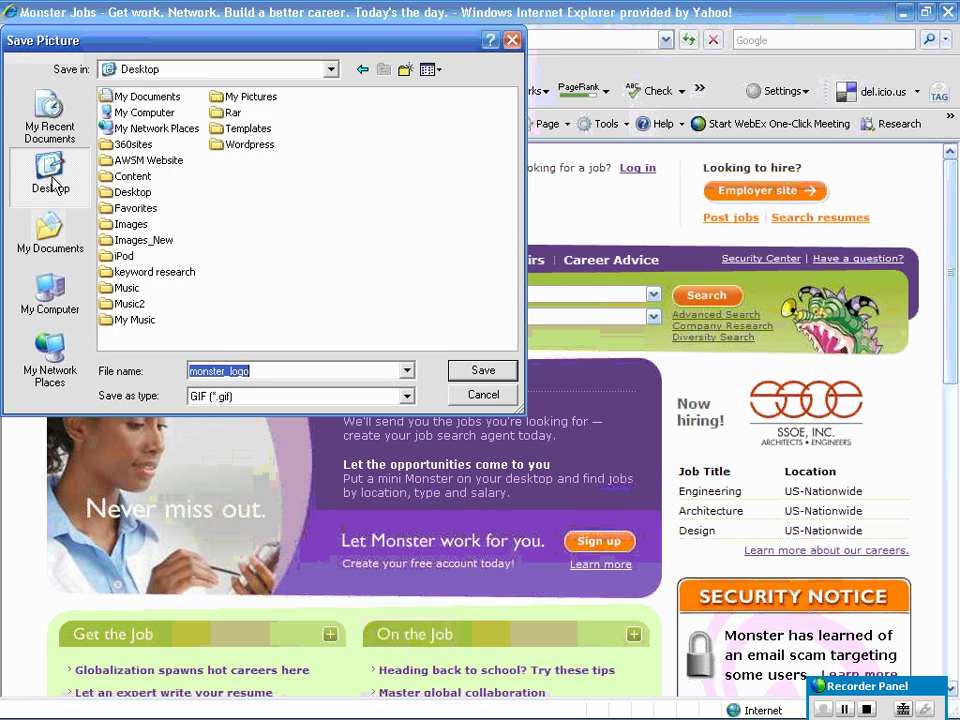
pyautogui.doubleClick(126, 177)
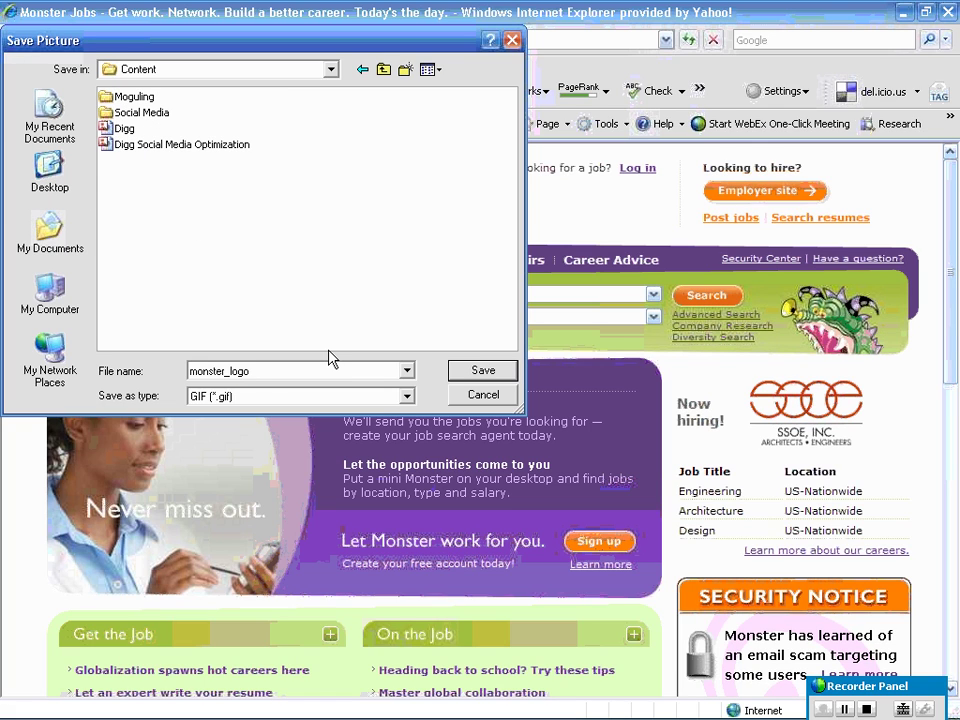
pyautogui.click(256, 370)
pyautogui.doubleClick(252, 370)
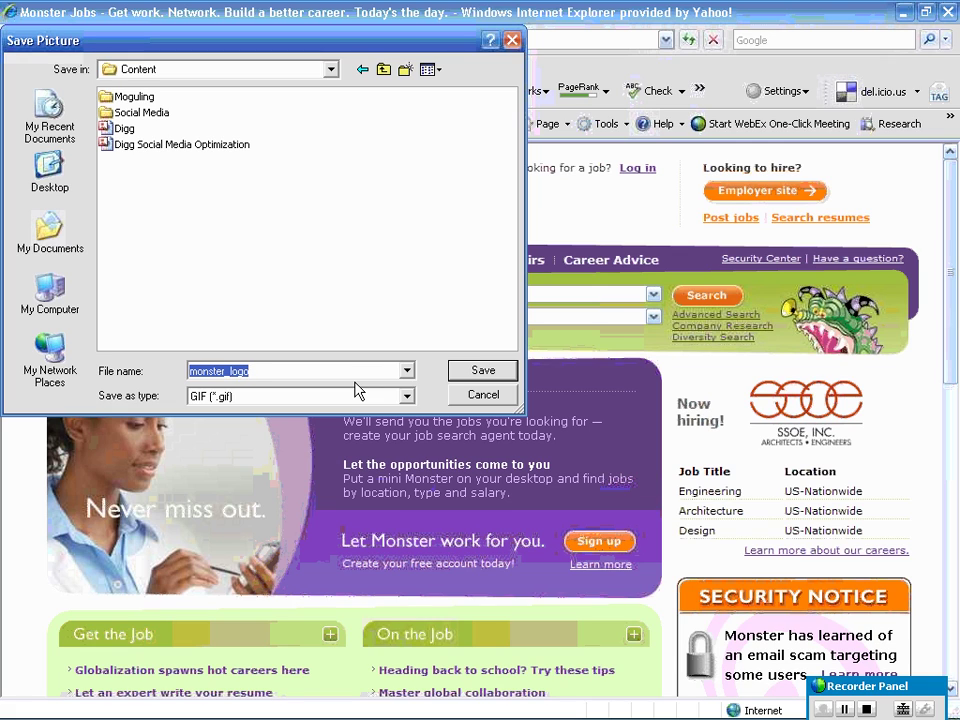
pyautogui.write('on')
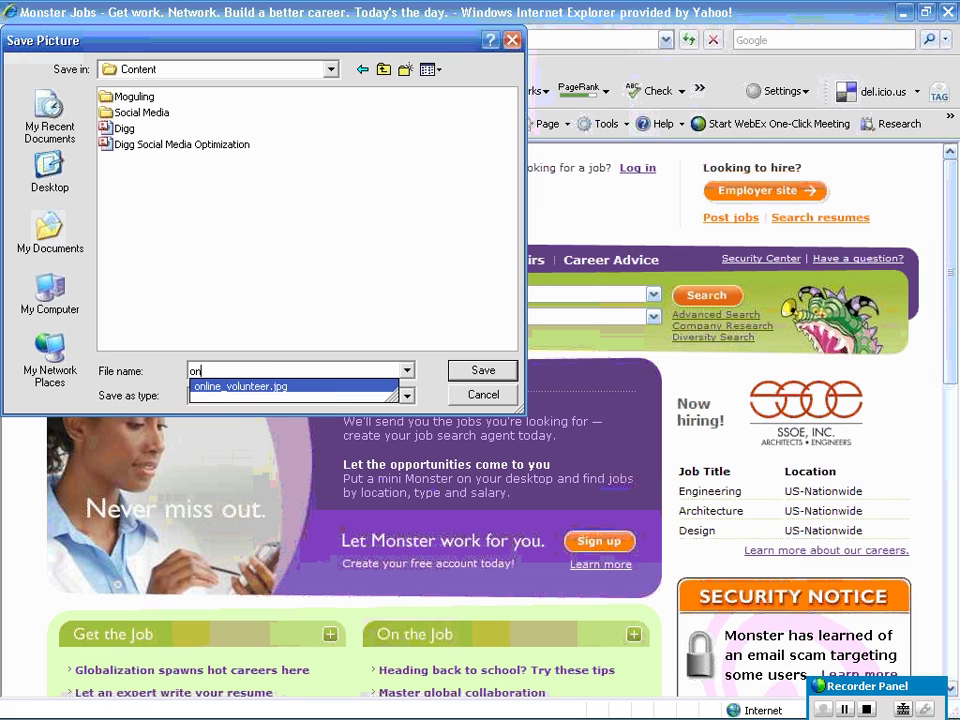
pyautogui.write('line banking')
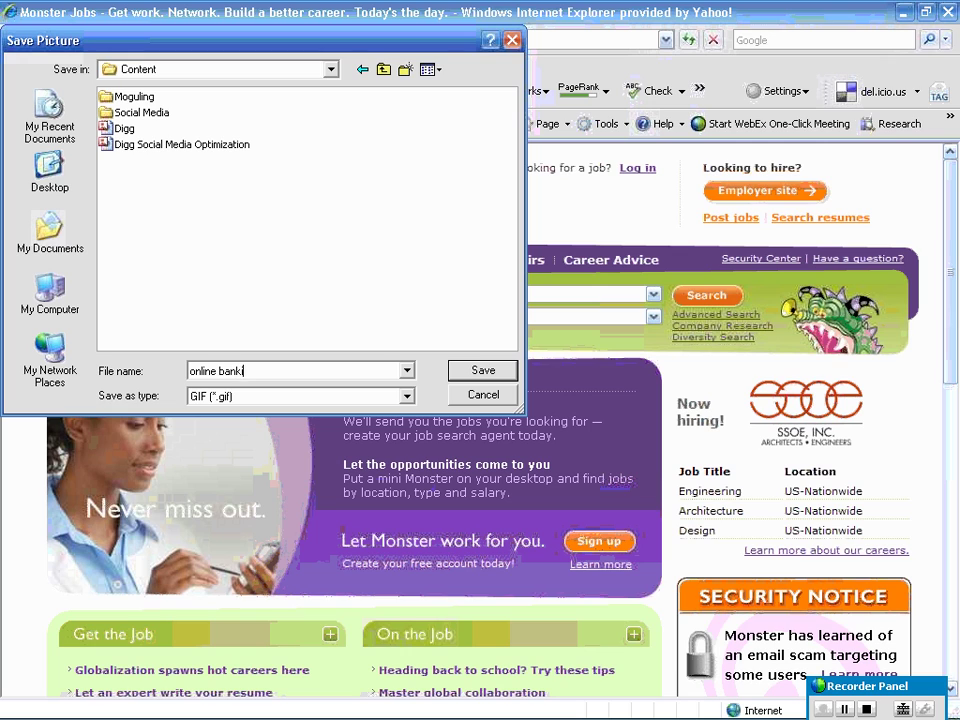
pyautogui.click(483, 371)
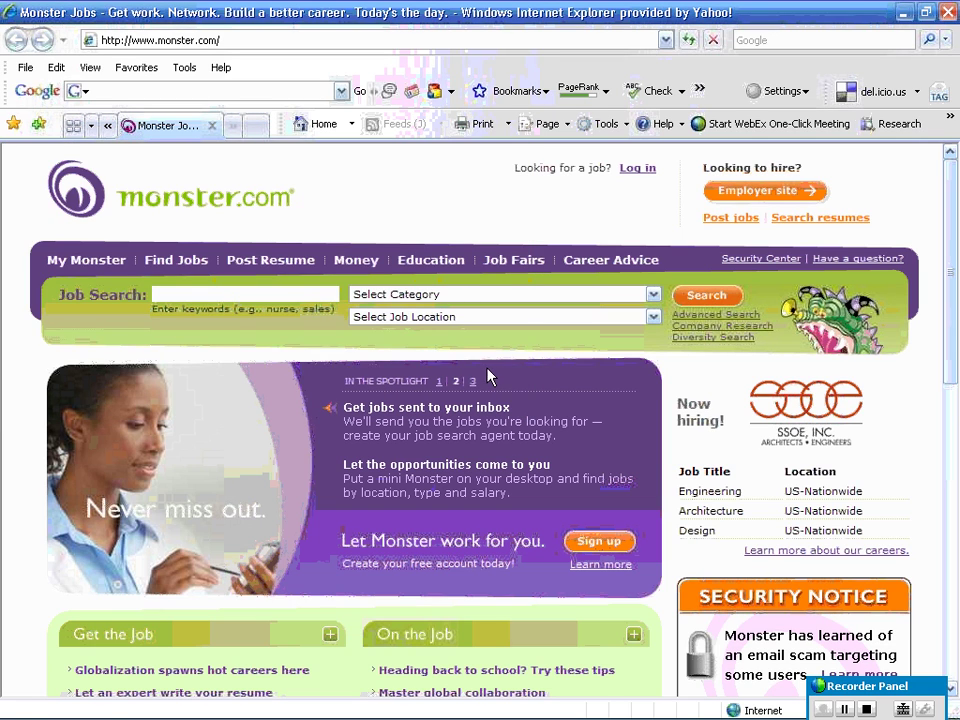
# Return to the post editor and upload the "online banking" image from the Content folder for insertion into the post.
pyautogui.click(107, 125)
pyautogui.click(108, 128)
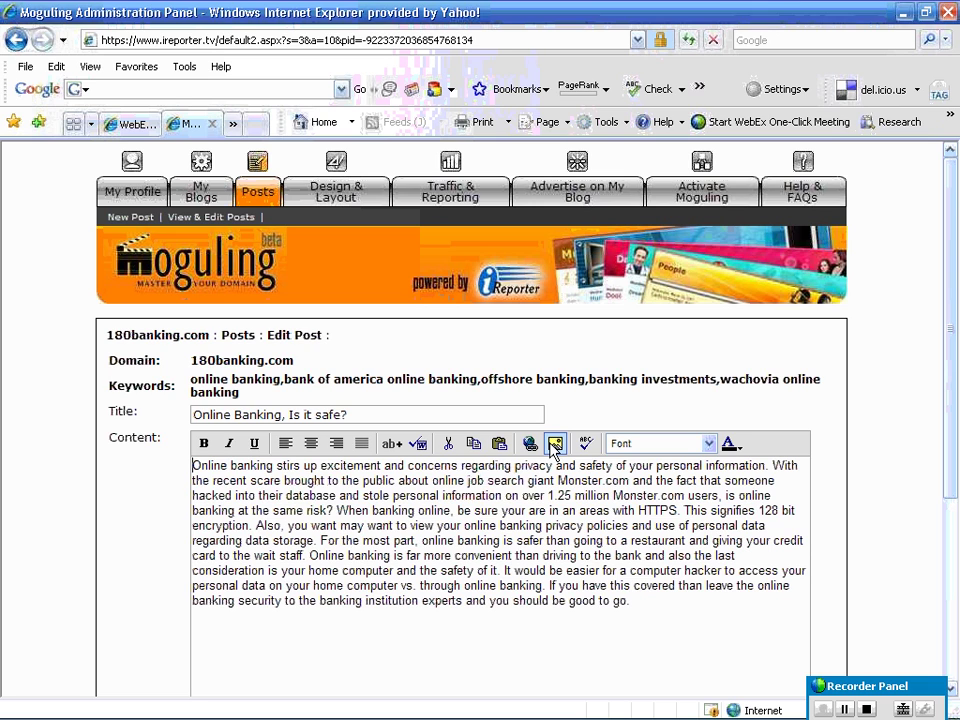
pyautogui.click(555, 444)
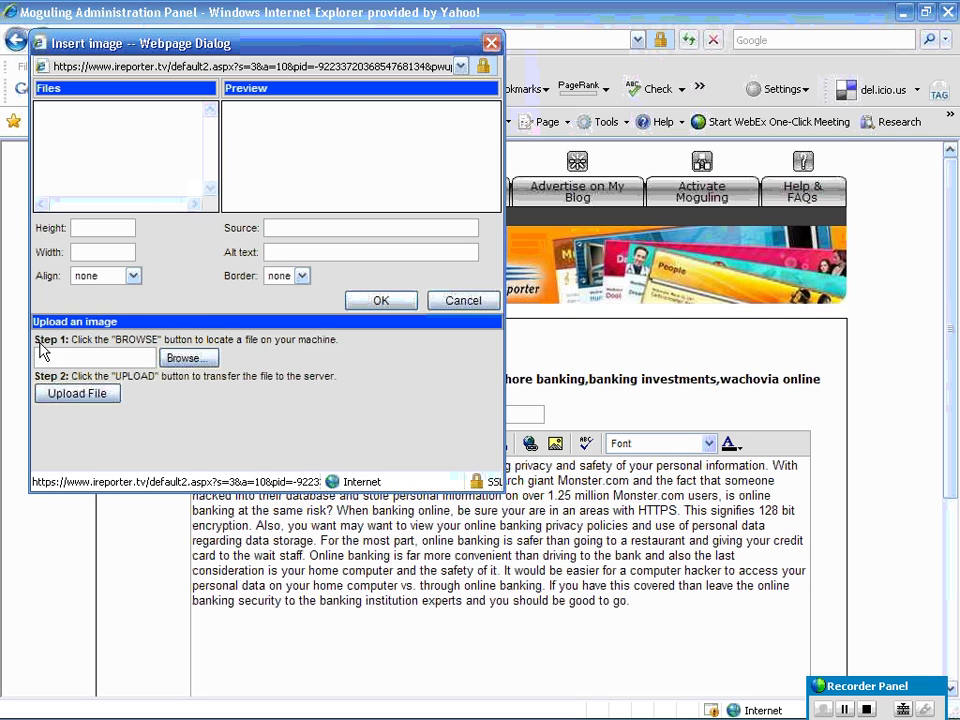
pyautogui.click(188, 360)
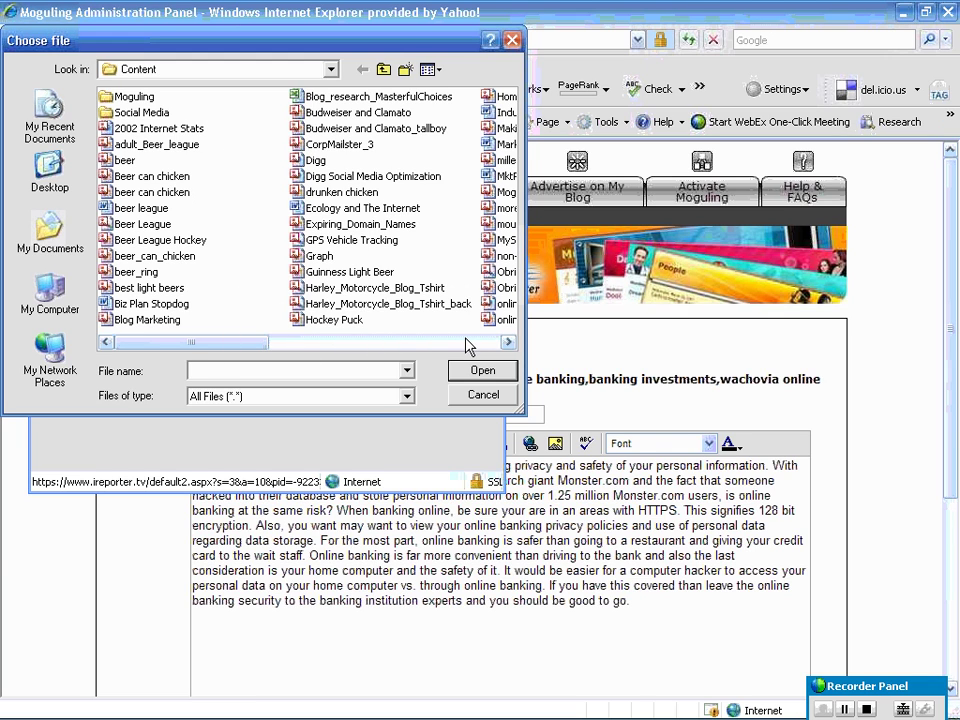
pyautogui.click(468, 346)
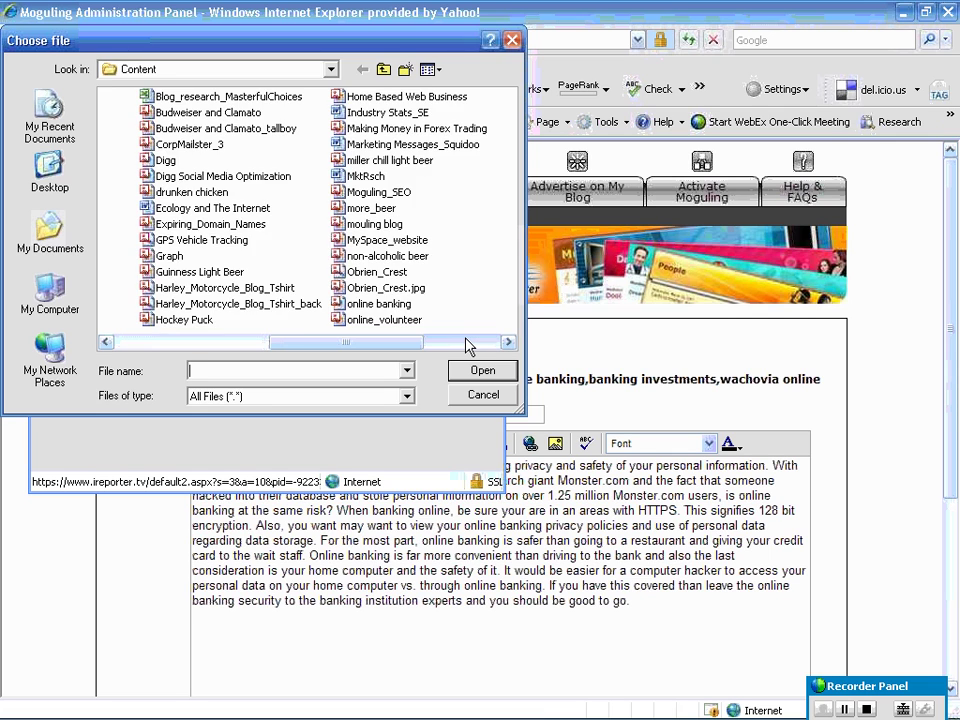
pyautogui.click(468, 346)
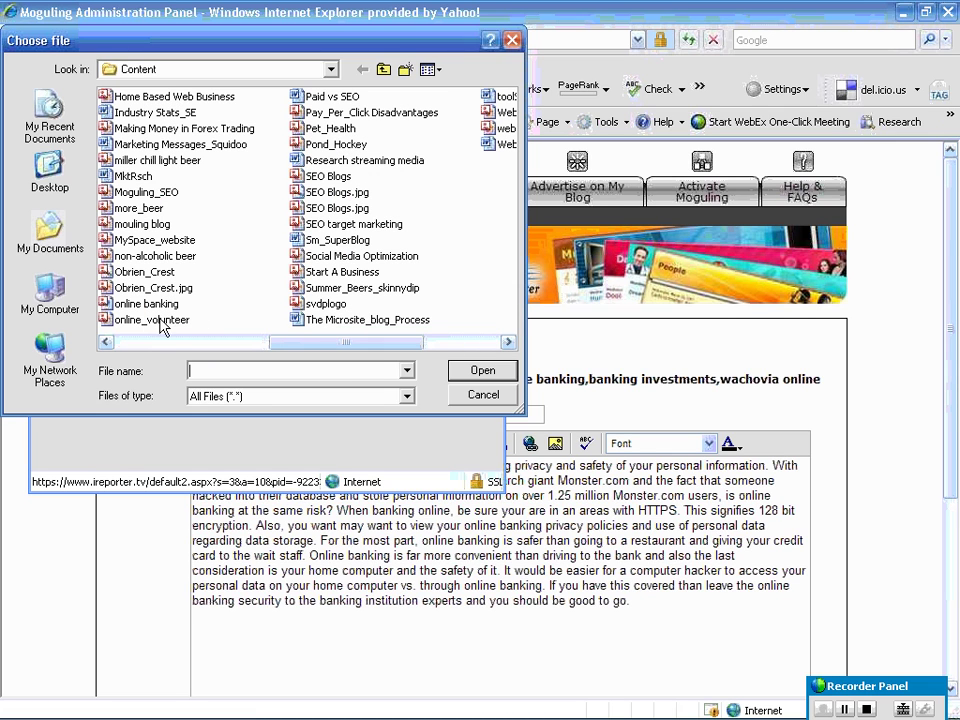
pyautogui.click(112, 306)
pyautogui.doubleClick(112, 304)
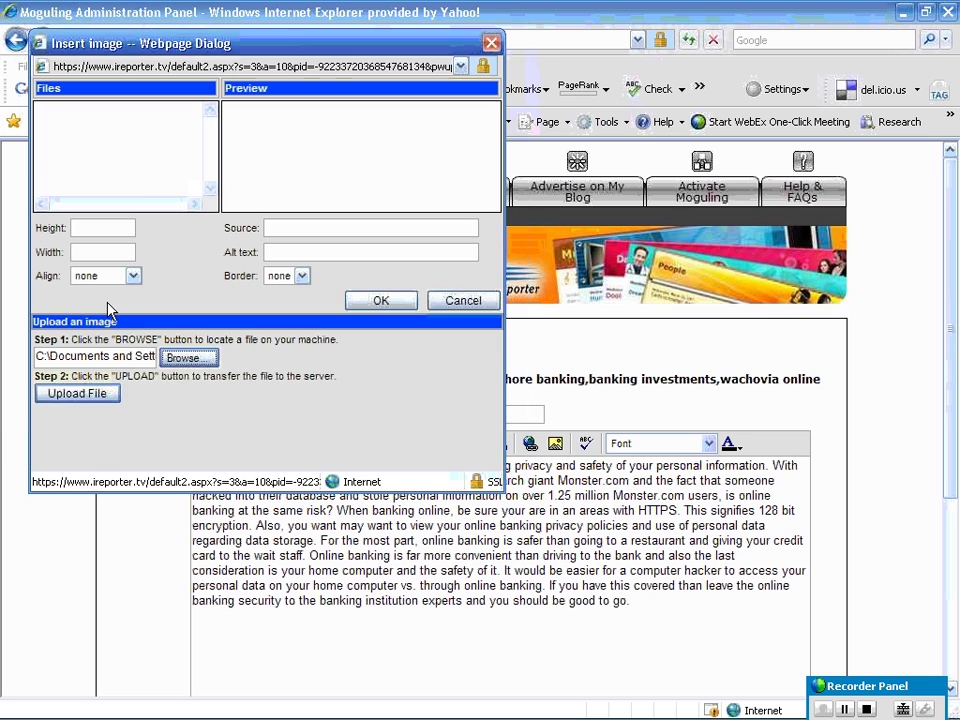
pyautogui.click(84, 402)
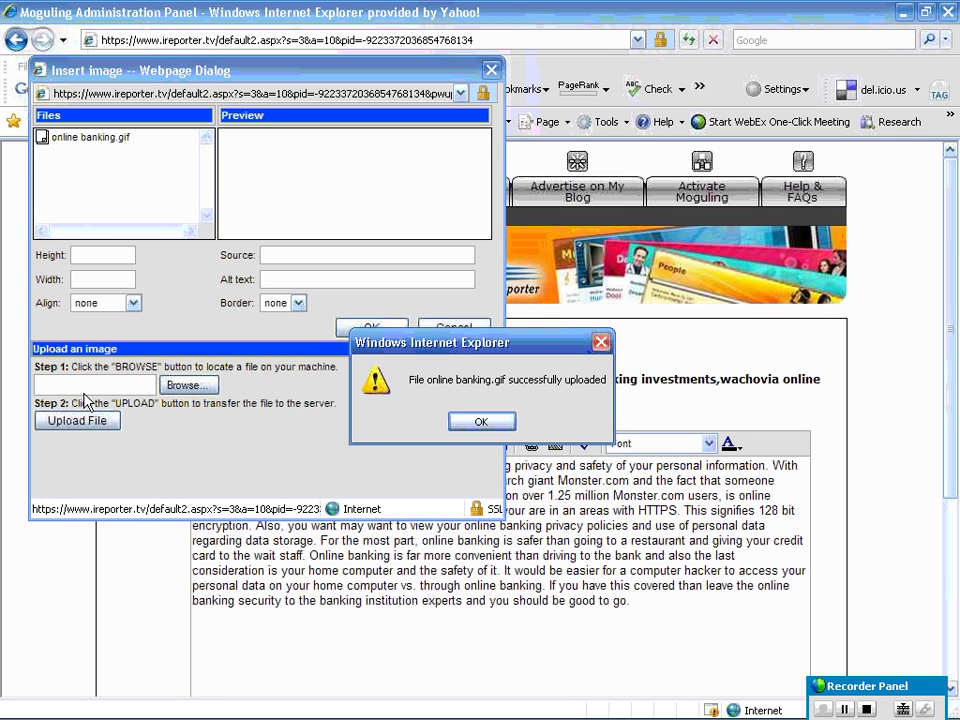
pyautogui.click(482, 421)
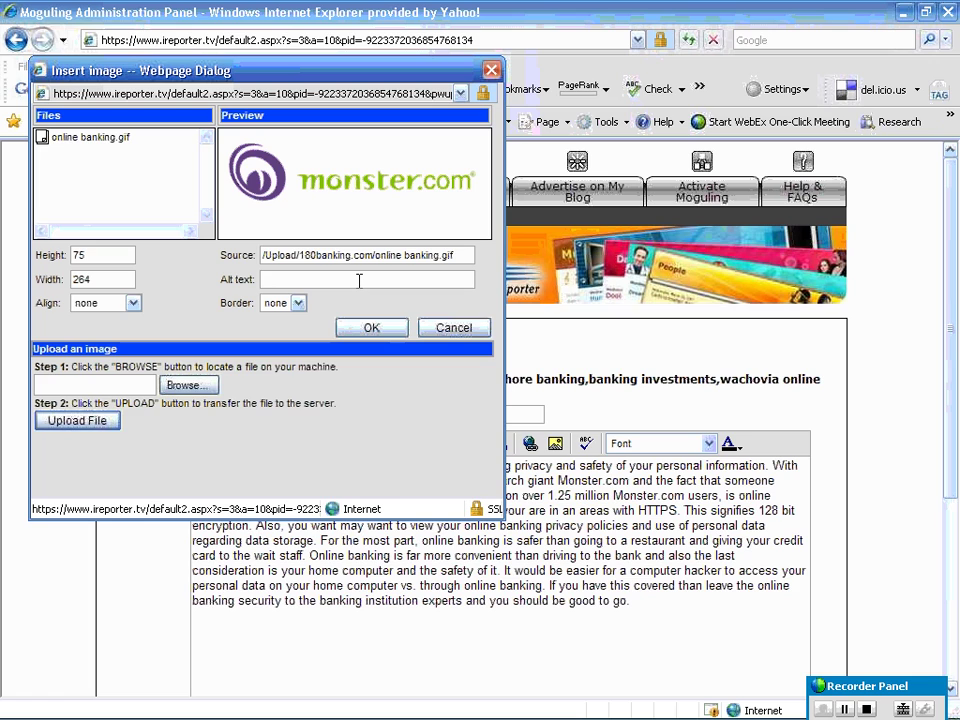
# Insert the logo image with alt text "online banking" and border none, and start the post's text on a new line below it.
pyautogui.write('online banking')
pyautogui.click(297, 305)
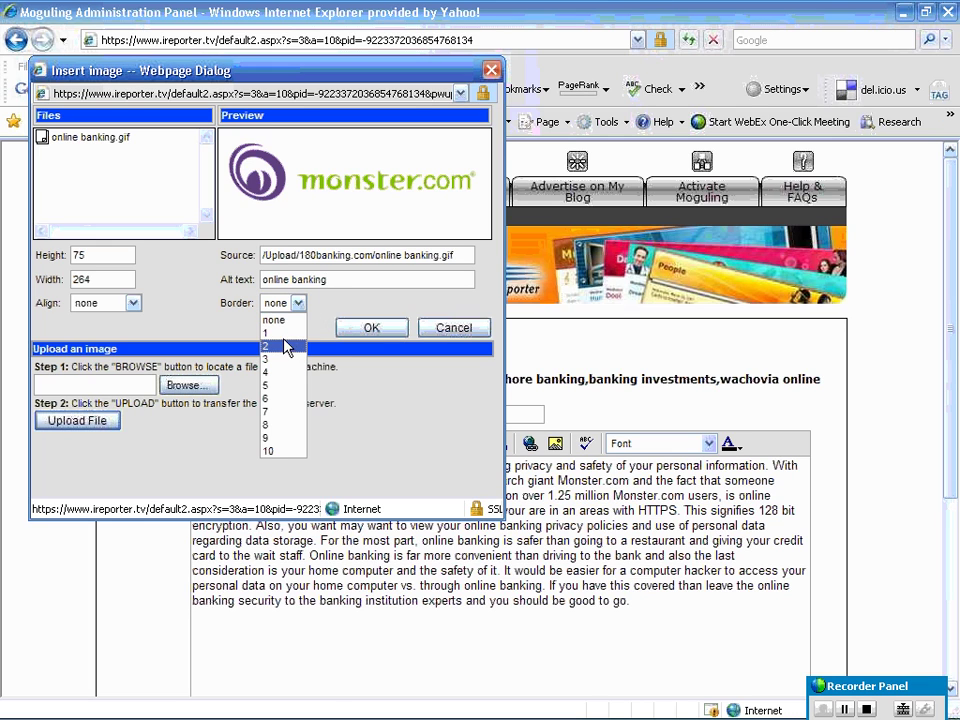
pyautogui.click(292, 320)
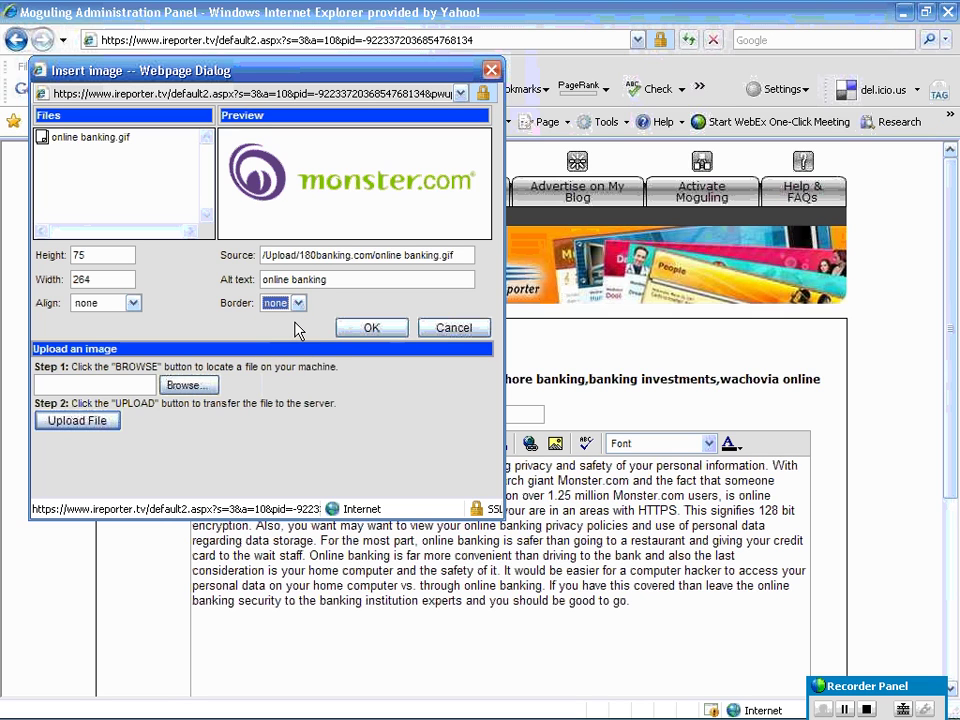
pyautogui.click(374, 332)
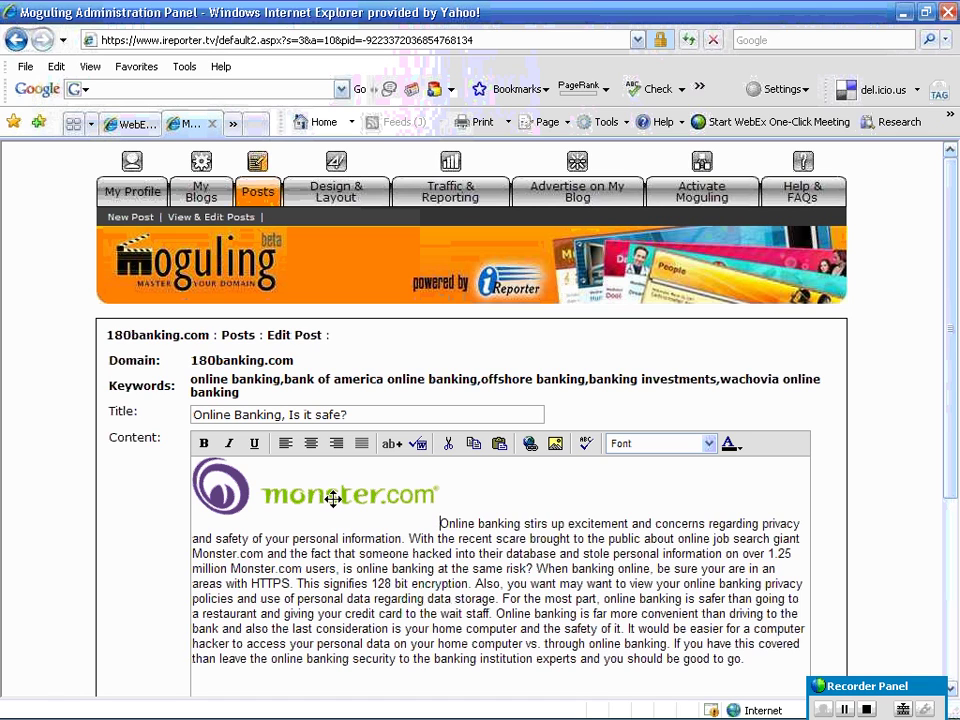
pyautogui.press('Return')
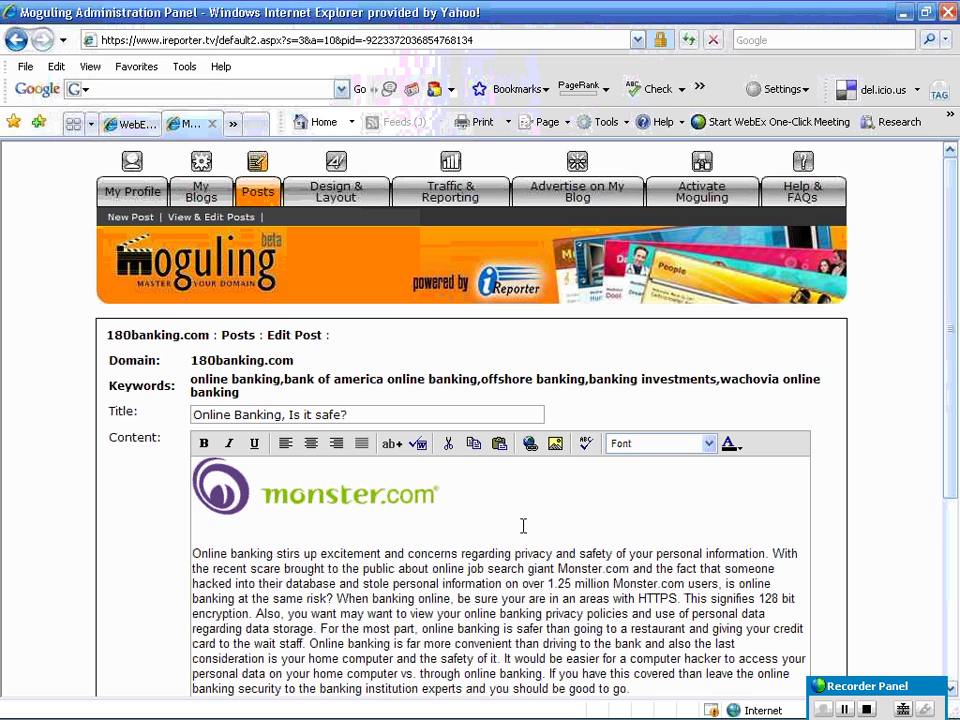
# Place the text cursor after the last sentence of the post's content.
pyautogui.scroll(-1, 952, 373)
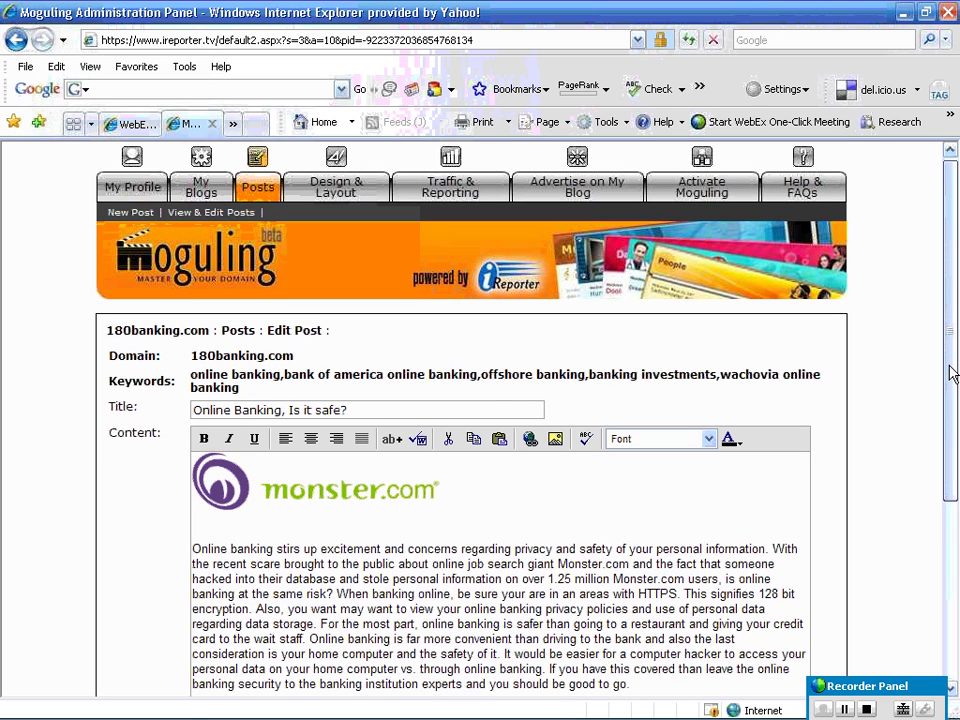
pyautogui.moveTo(952, 373); pyautogui.dragTo(955, 510)
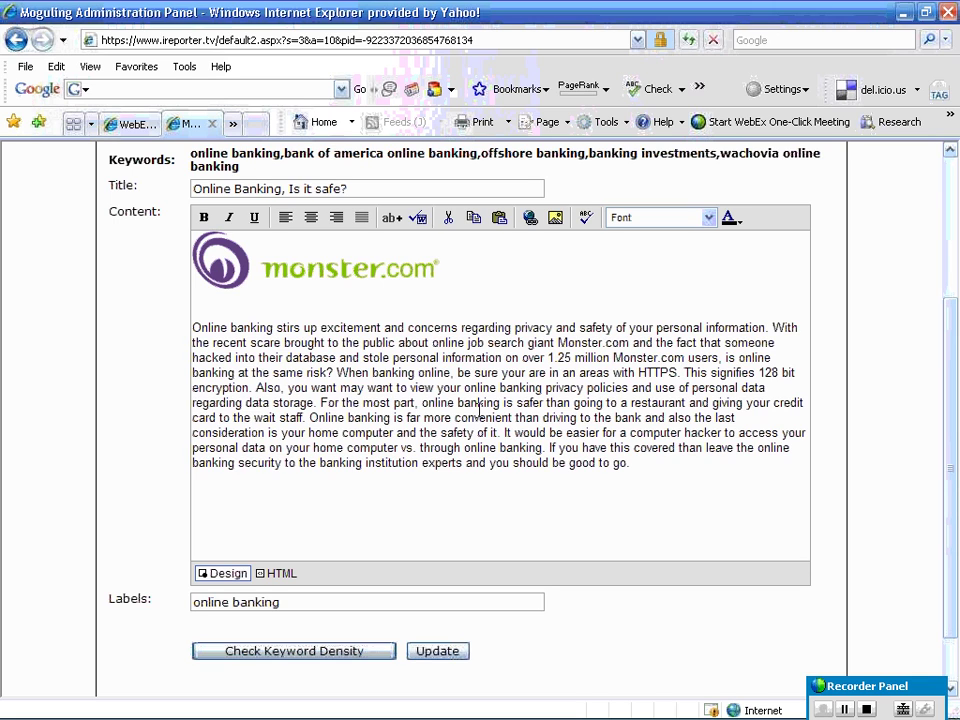
pyautogui.click(679, 468)
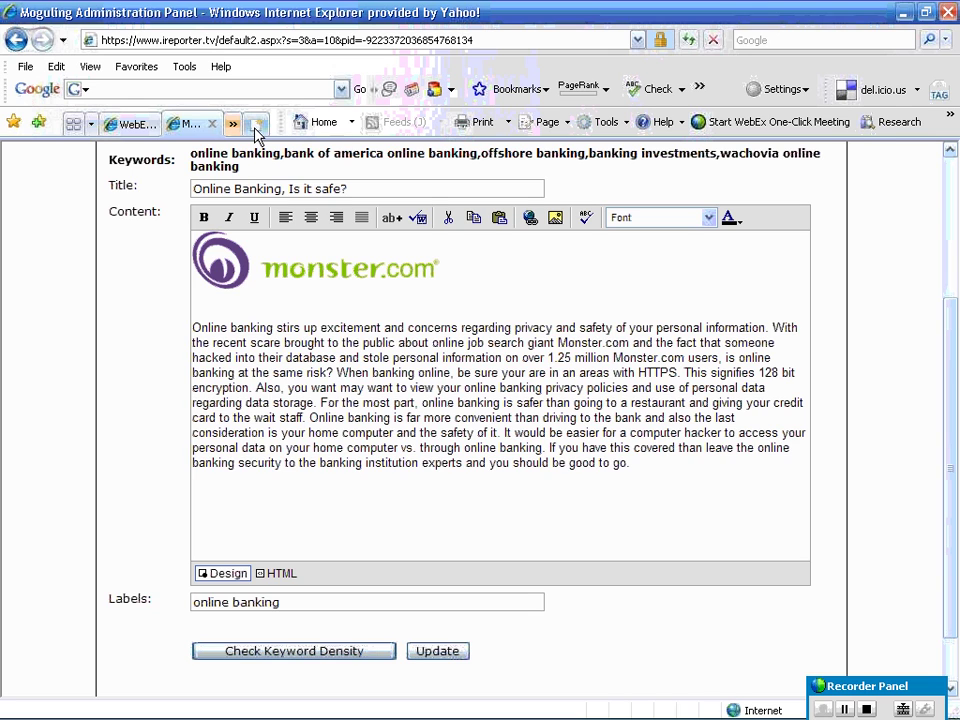
# Load youtube.com in a new browser tab and search its videos for "online banking".
pyautogui.click(256, 128)
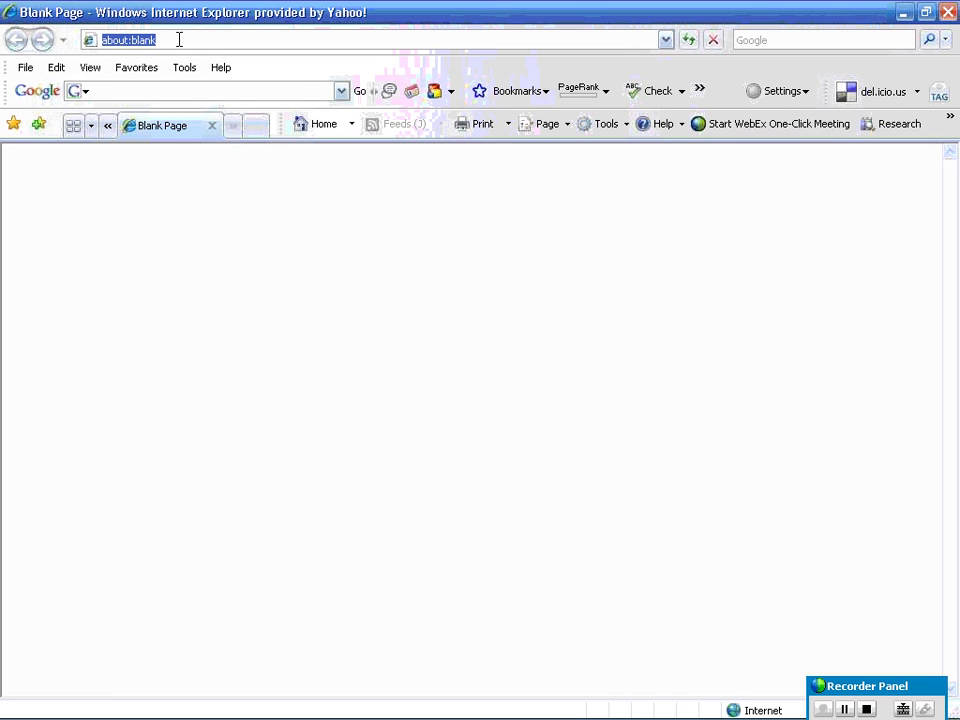
pyautogui.write('you')
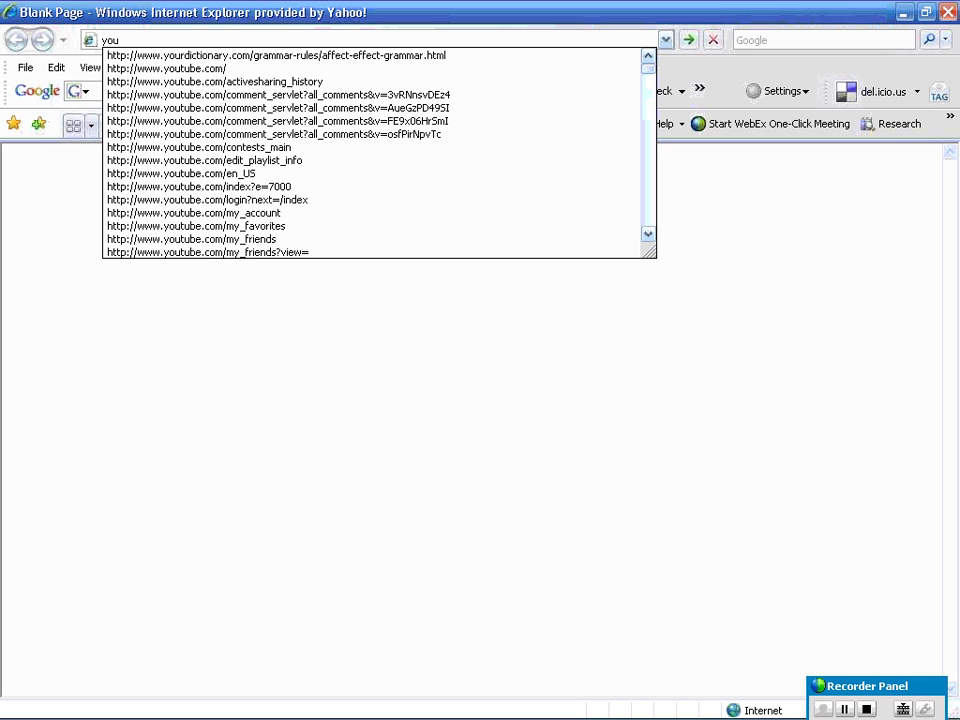
pyautogui.click(200, 68)
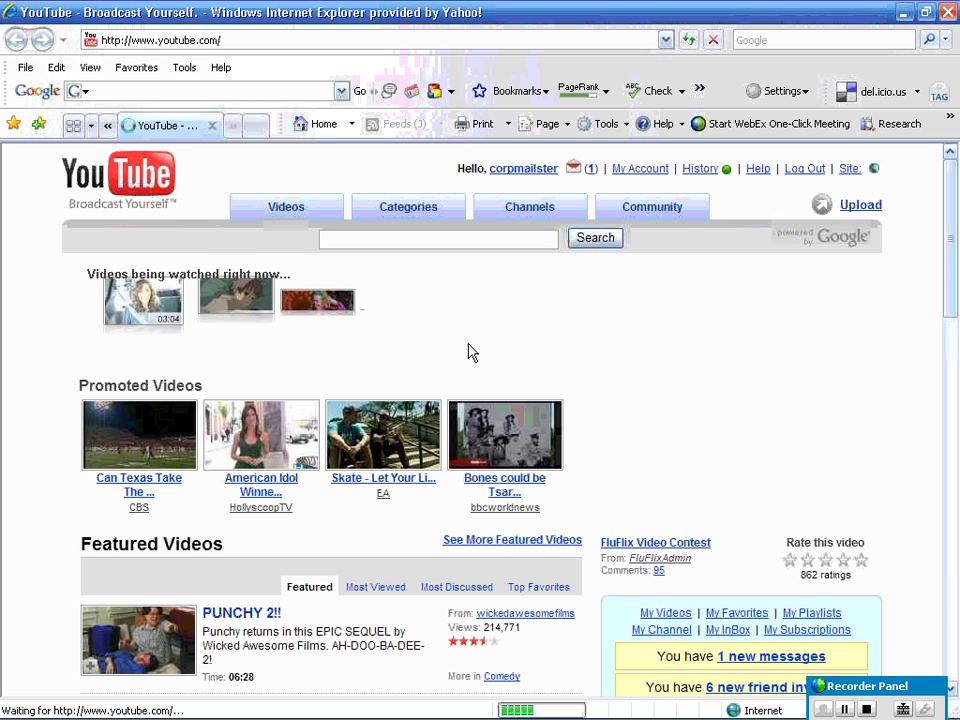
pyautogui.click(401, 240)
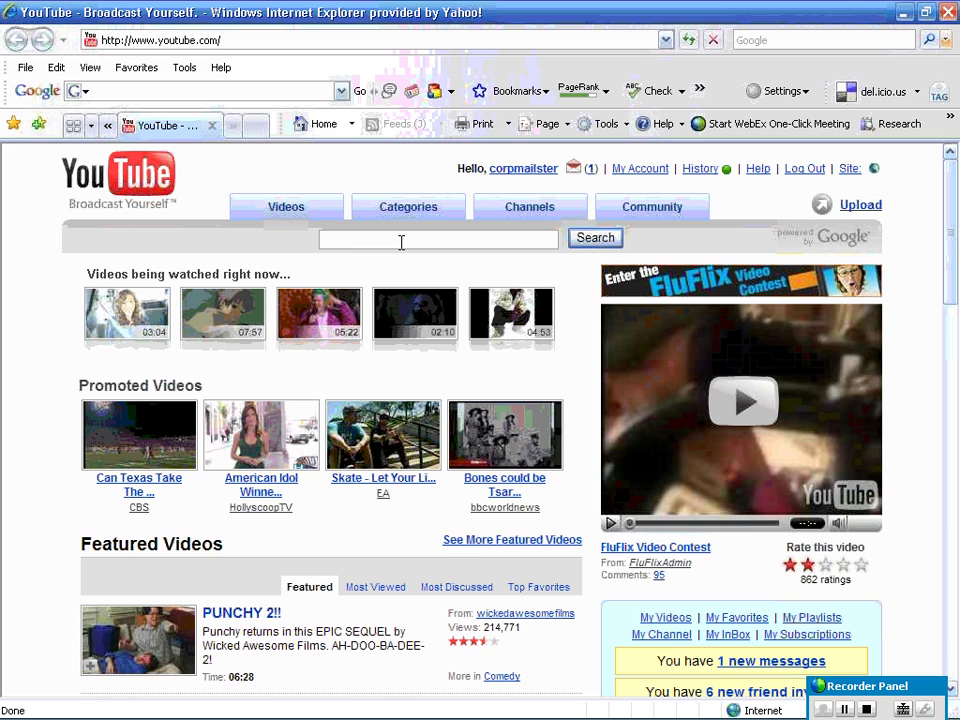
pyautogui.write('online banking')
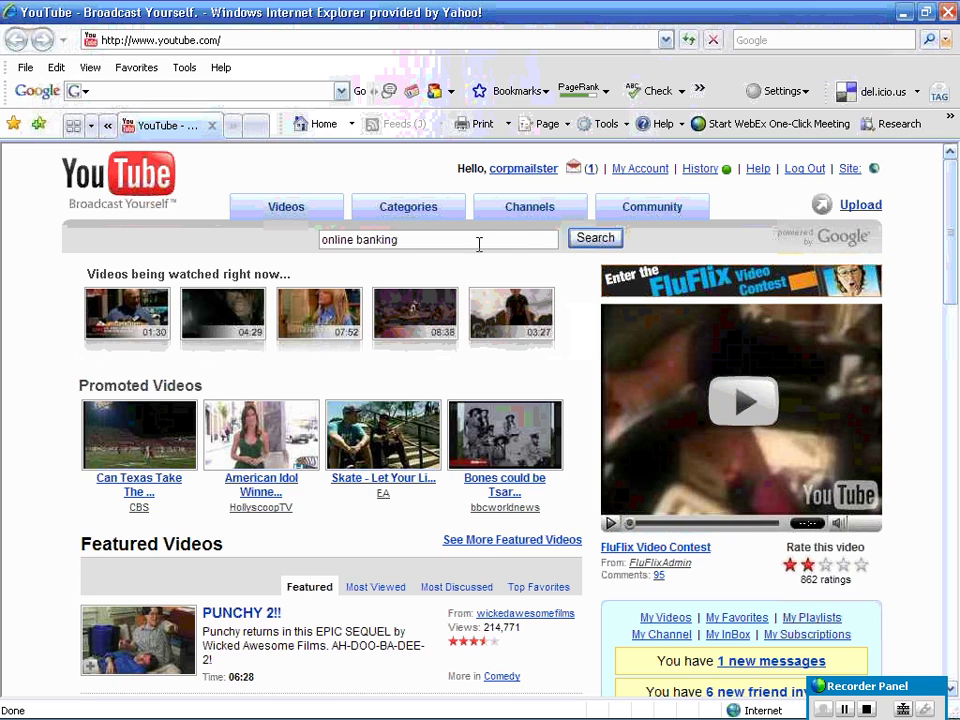
pyautogui.click(596, 240)
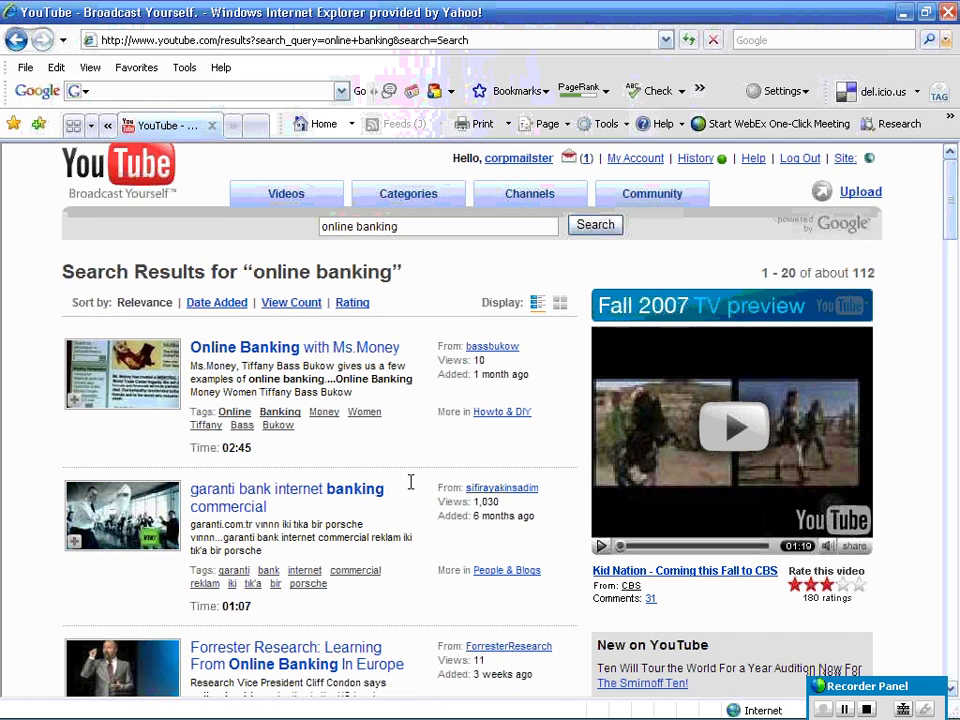
# Extend the video search to "online banking safety".
pyautogui.scroll(-5, 413, 486)
pyautogui.scroll(5, 413, 486)
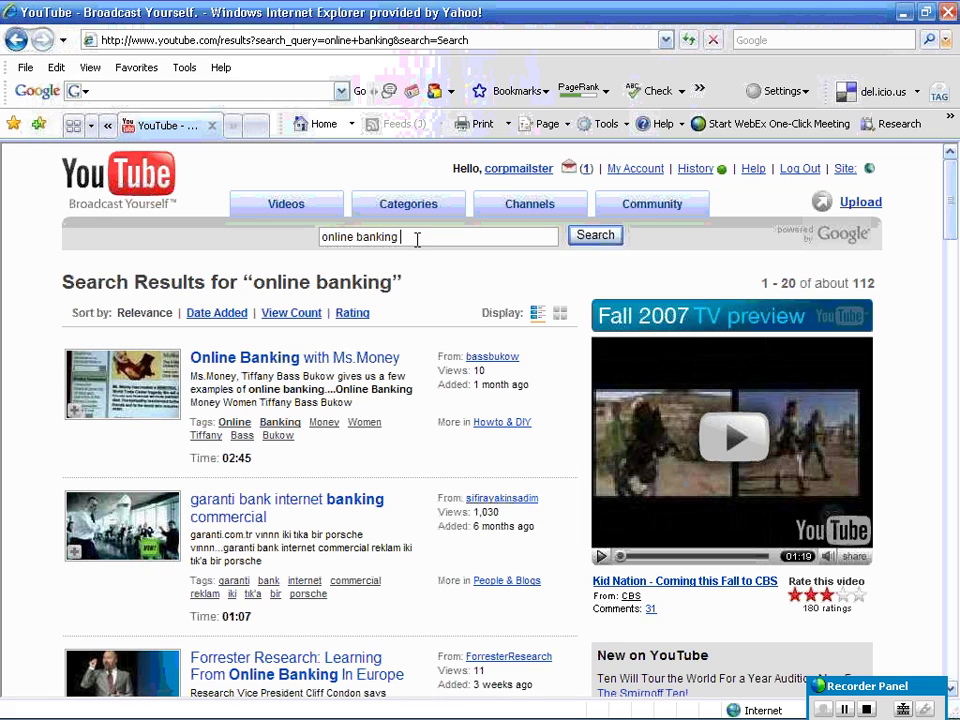
pyautogui.click(417, 239)
pyautogui.write('safety')
pyautogui.click(591, 240)
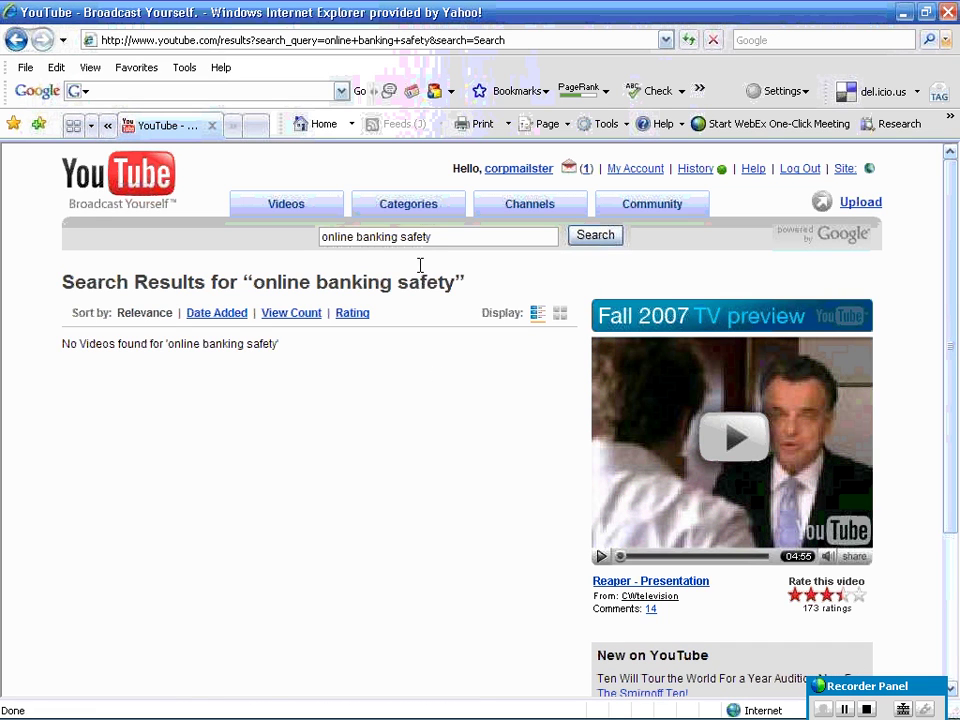
# Replace the word "safety" in the search term and search the videos for "online banking security".
pyautogui.click(441, 236)
pyautogui.press('BackSpace')
pyautogui.press('BackSpace')
pyautogui.press('BackSpace')
pyautogui.press('BackSpace')
pyautogui.press('BackSpace')
pyautogui.press('BackSpace')
pyautogui.write('security')
pyautogui.press('Return')
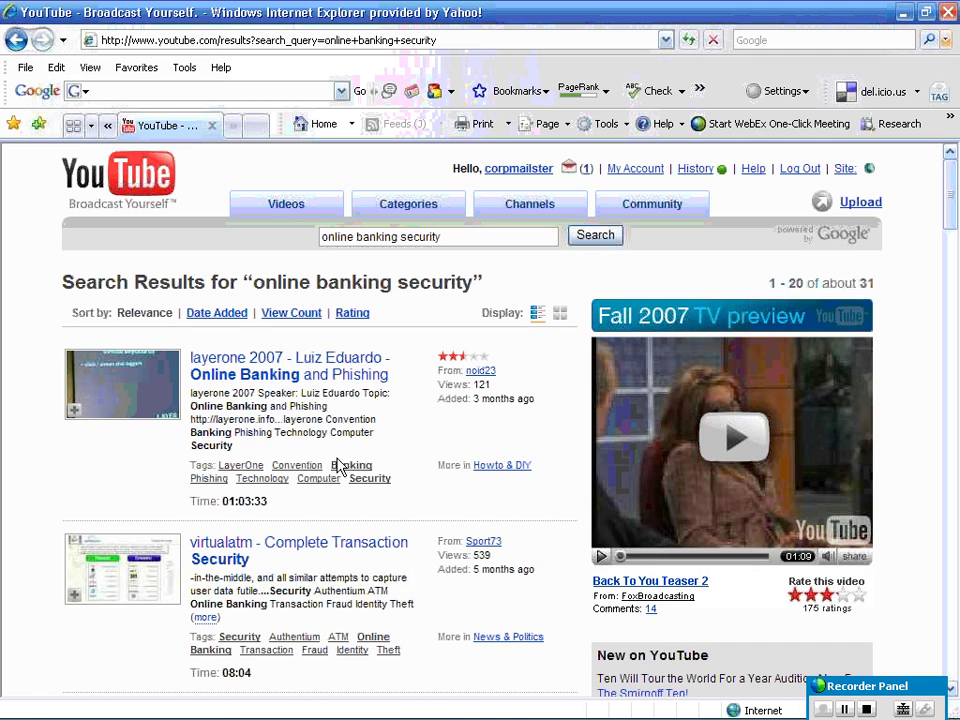
# Open the LayerOne 2007 video about online banking and phishing and copy its whole embed code.
pyautogui.scroll(-1, 415, 445)
pyautogui.scroll(-2, 415, 445)
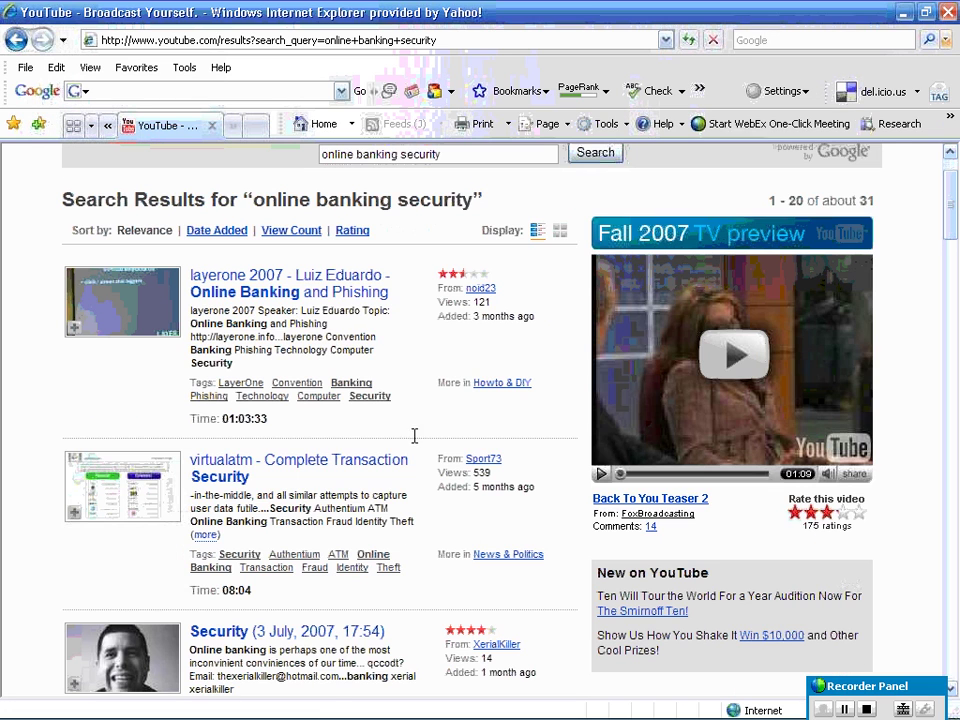
pyautogui.click(117, 305)
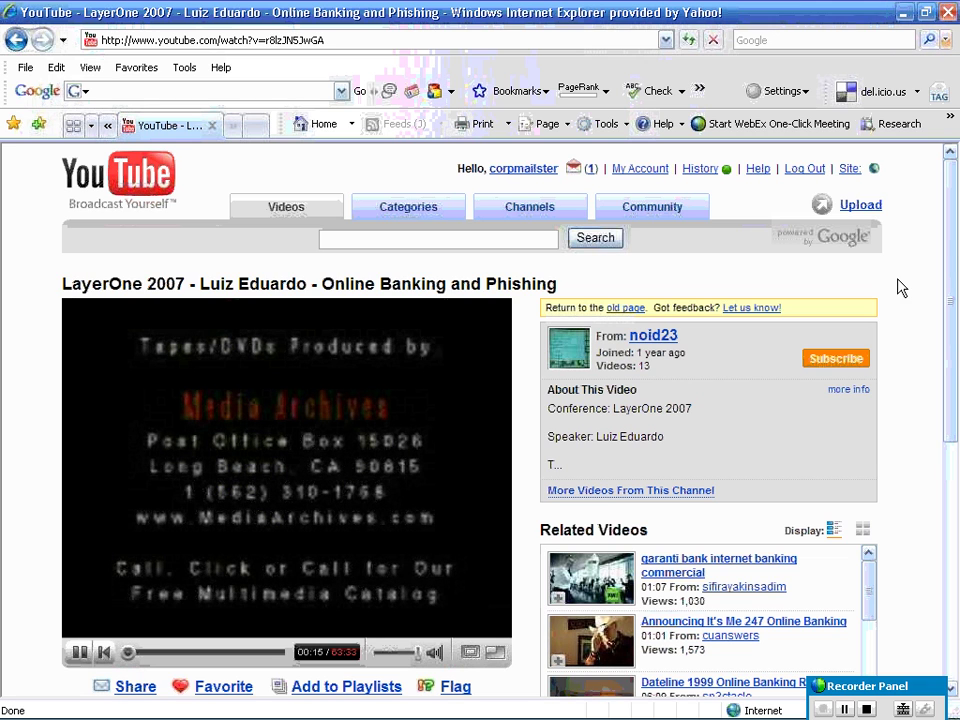
pyautogui.moveTo(954, 279); pyautogui.dragTo(954, 404)
pyautogui.scroll(-2, 954, 404)
pyautogui.scroll(-1, 956, 422)
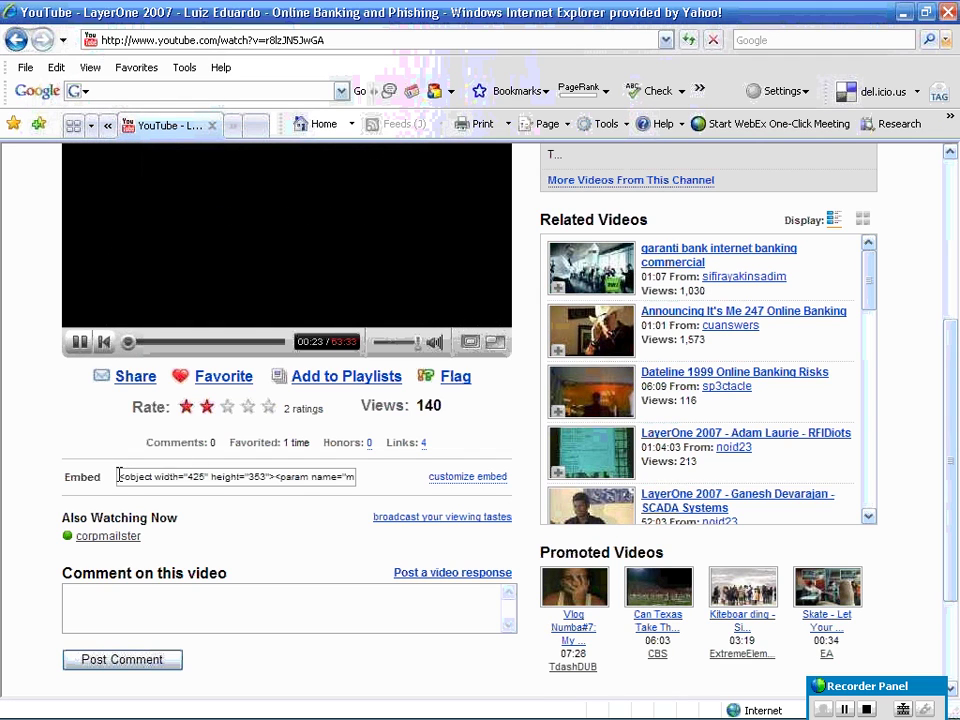
pyautogui.moveTo(119, 476); pyautogui.dragTo(415, 494)
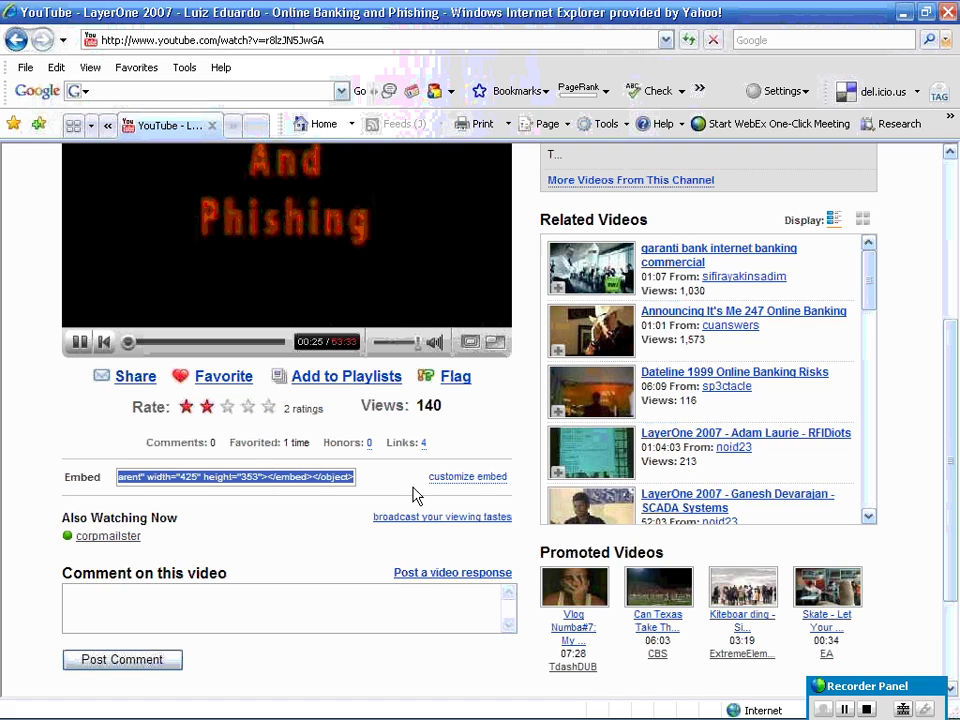
pyautogui.rightClick(220, 485)
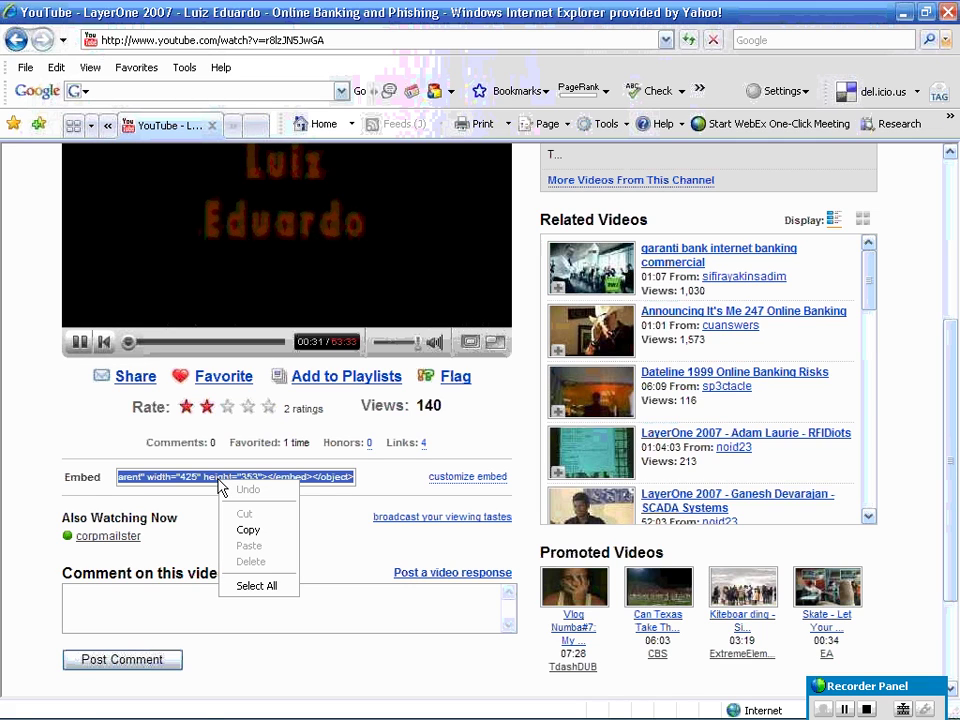
pyautogui.click(258, 531)
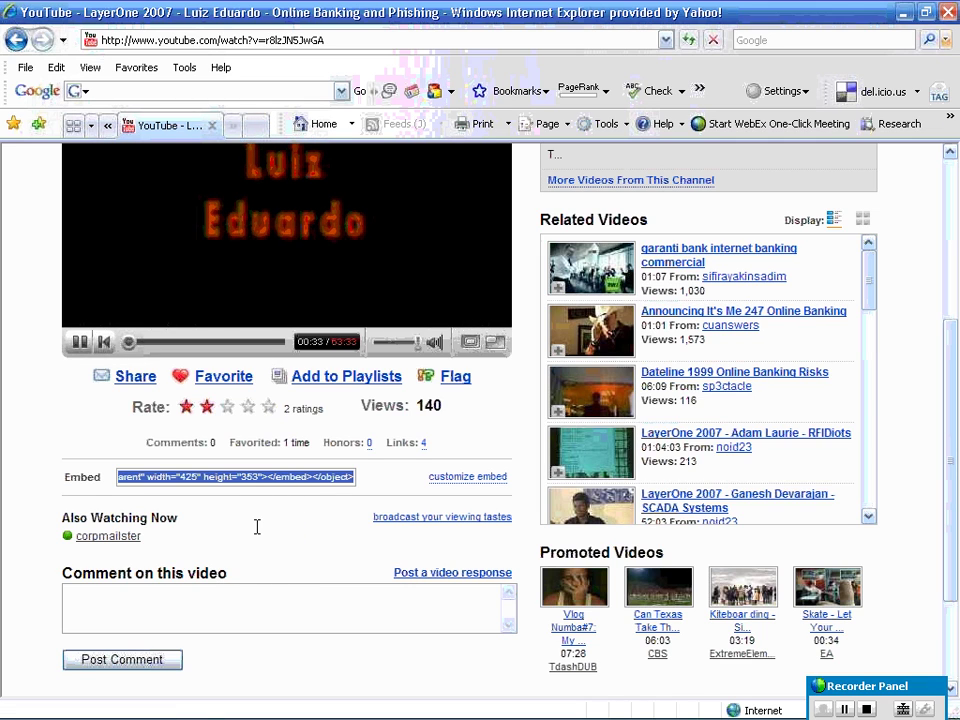
# Return to the search results, open the "Security (3 July, 2007, 17:54)" video, and copy its embed code.
pyautogui.scroll(3, 257, 527)
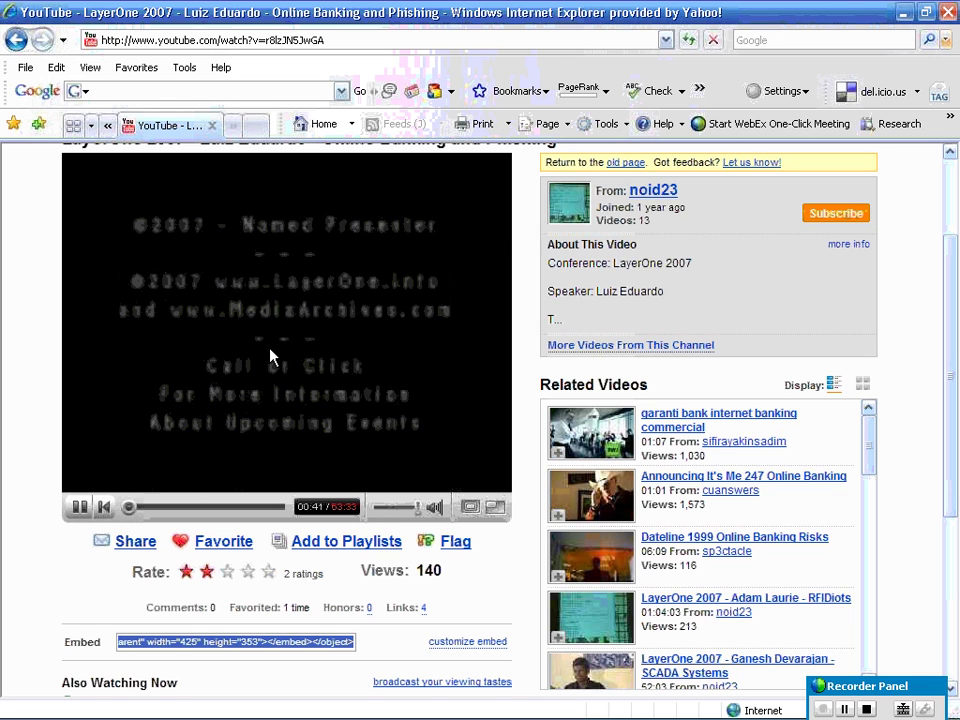
pyautogui.click(17, 40)
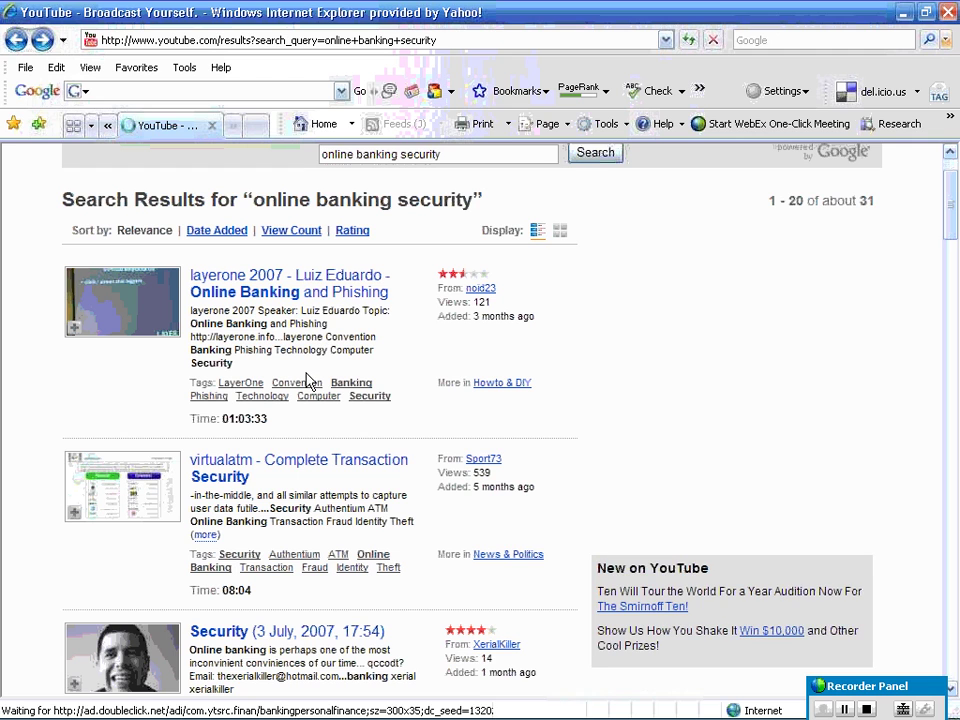
pyautogui.scroll(-3, 394, 518)
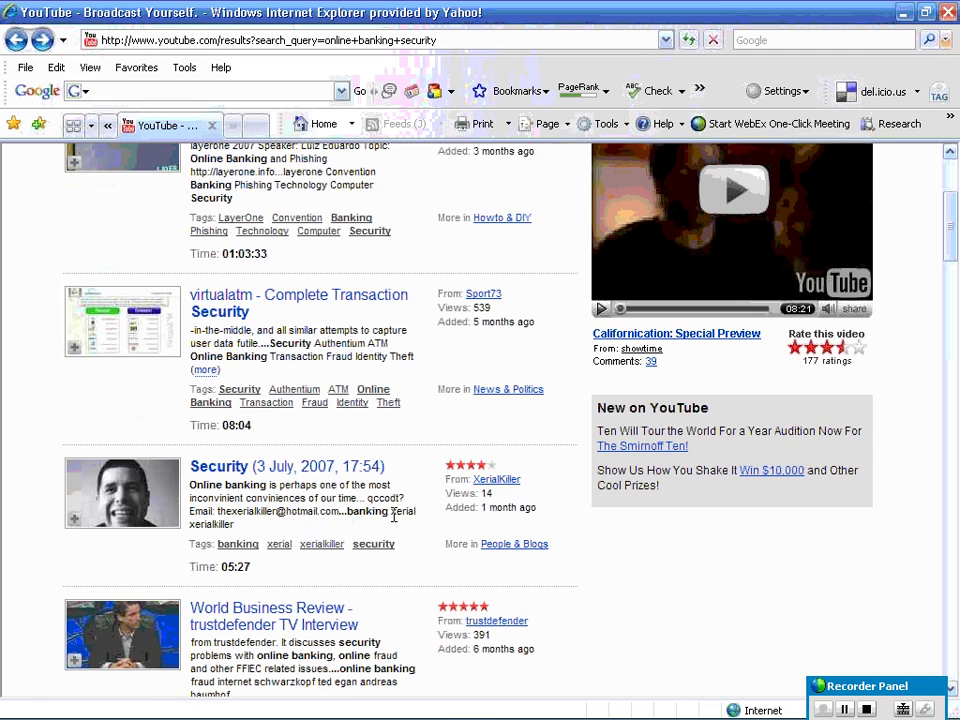
pyautogui.scroll(-2, 393, 512)
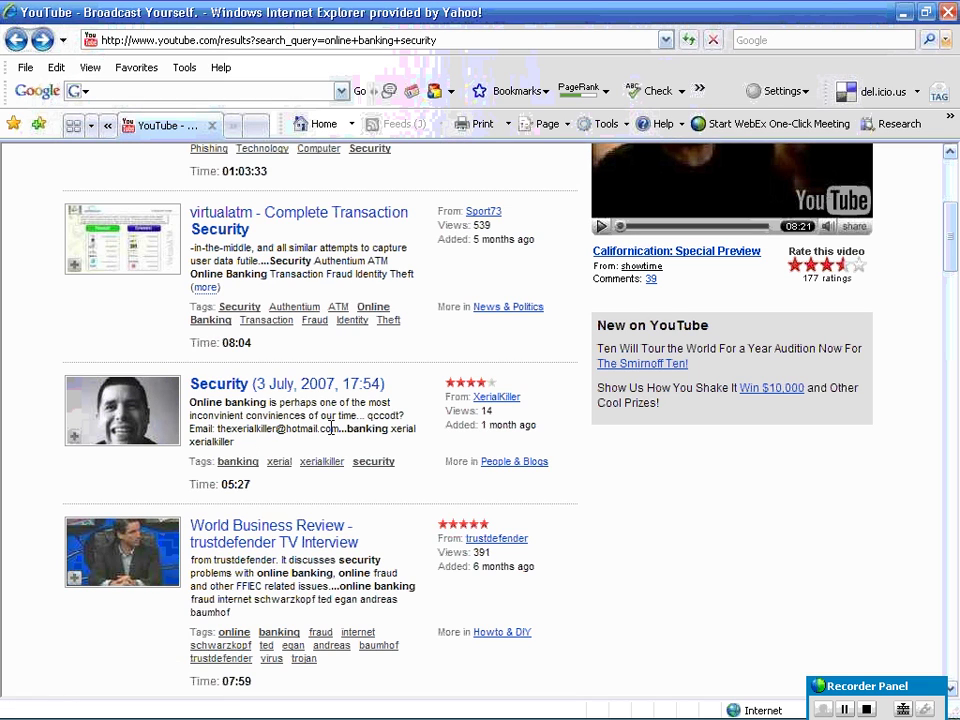
pyautogui.click(128, 445)
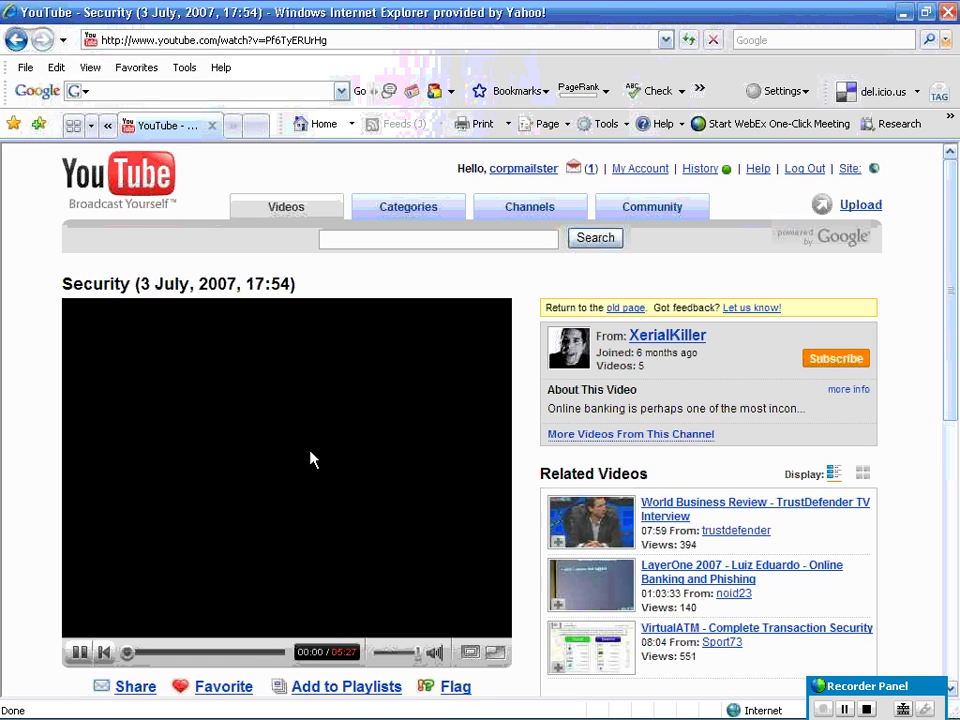
pyautogui.scroll(-5, 312, 459)
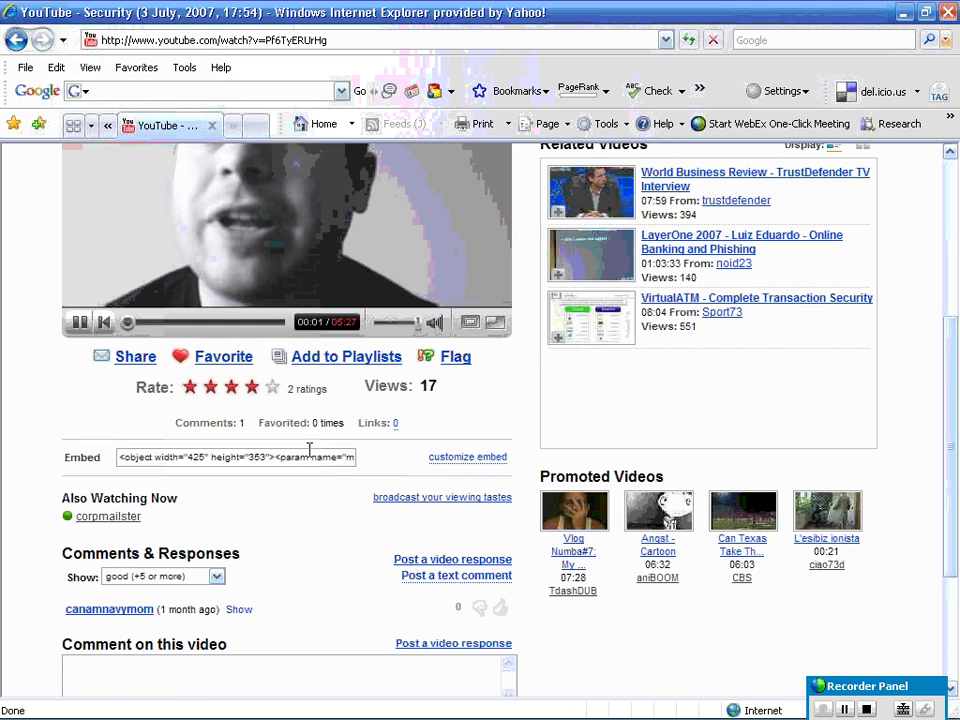
pyautogui.click(189, 457)
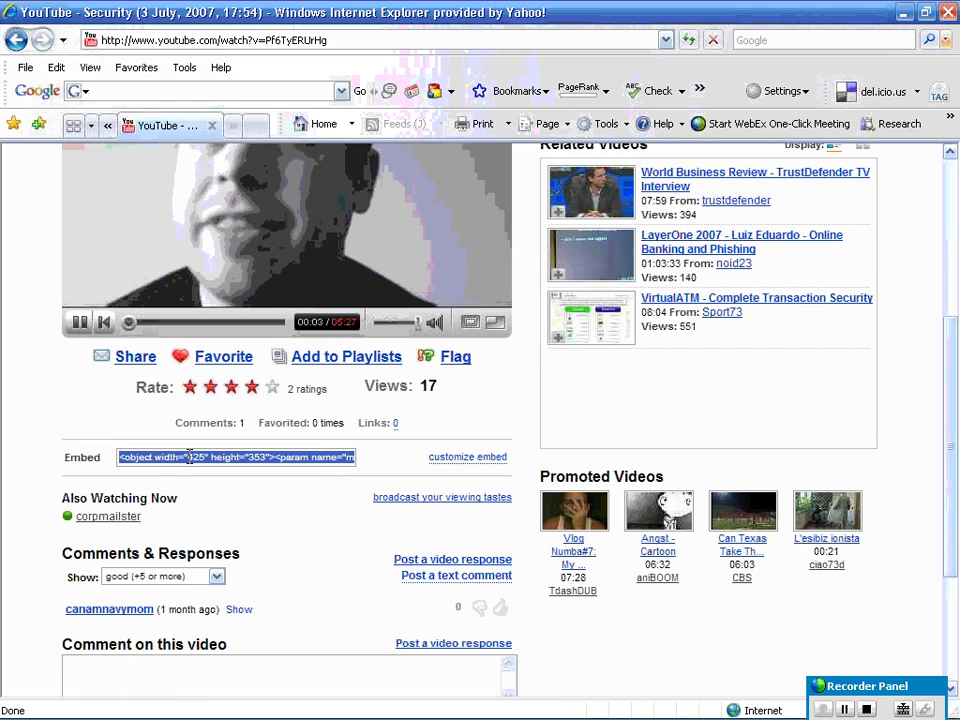
pyautogui.rightClick(189, 457)
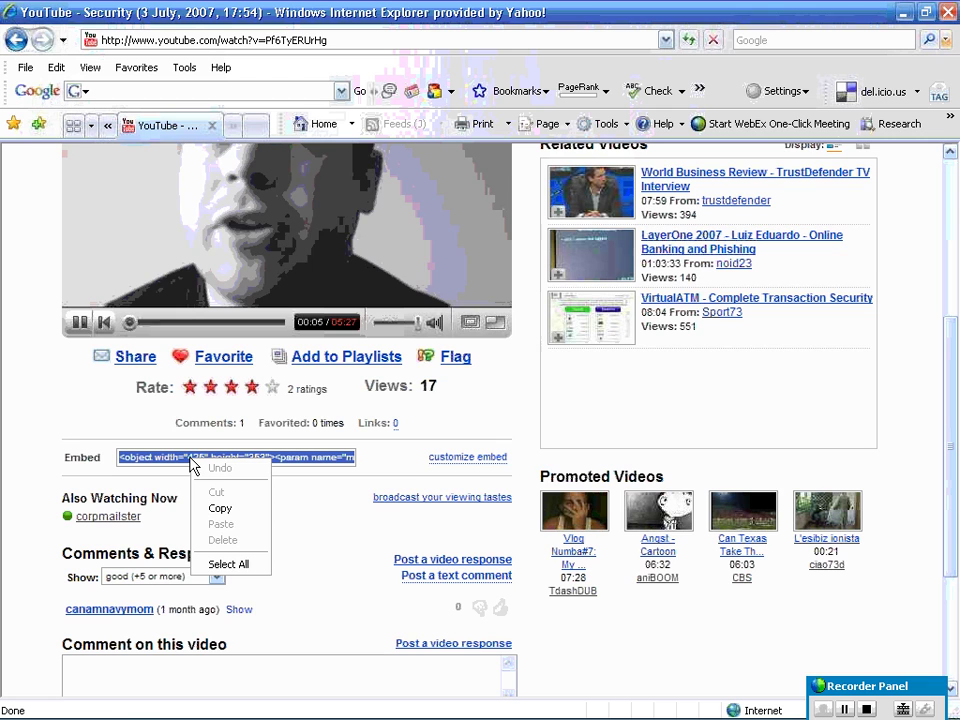
pyautogui.click(232, 510)
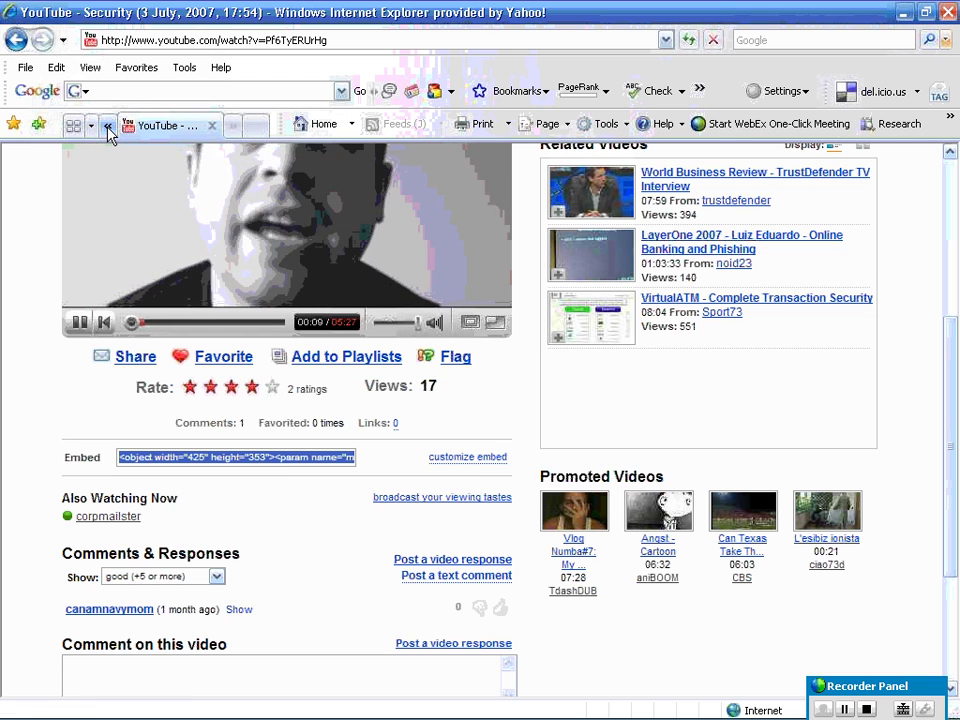
# Return to the browser tab with the 180banking.com post editor.
pyautogui.click(213, 126)
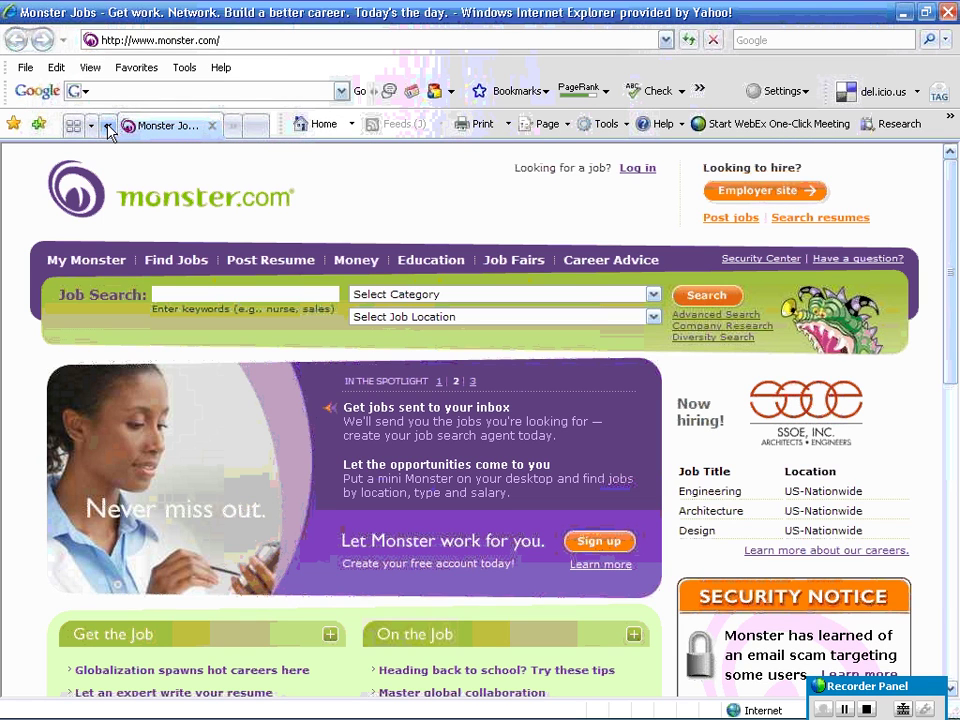
pyautogui.click(212, 126)
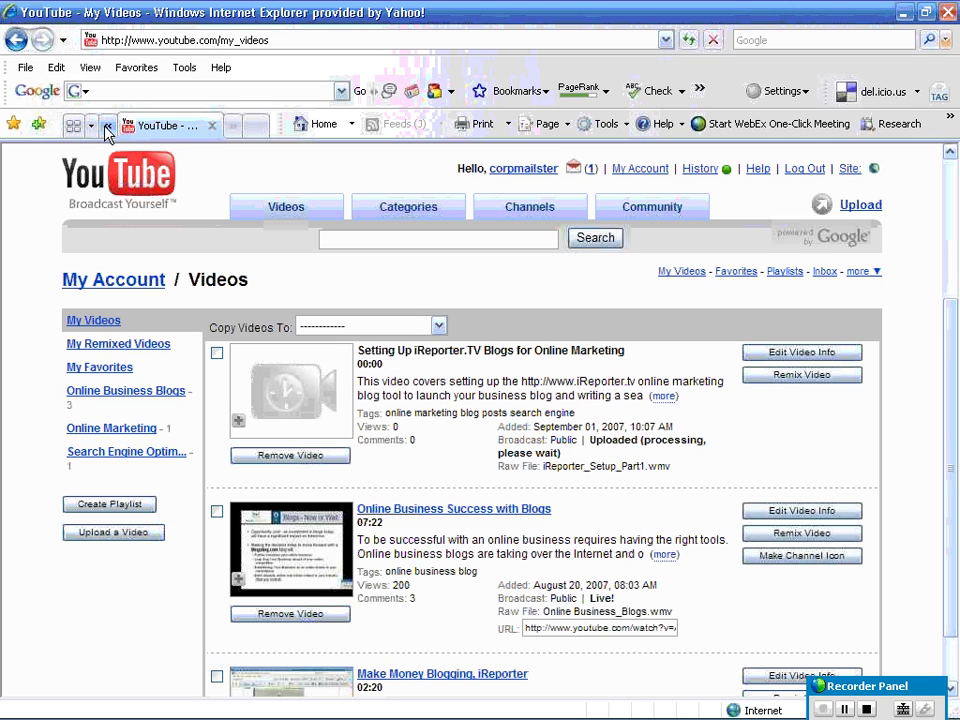
pyautogui.click(106, 127)
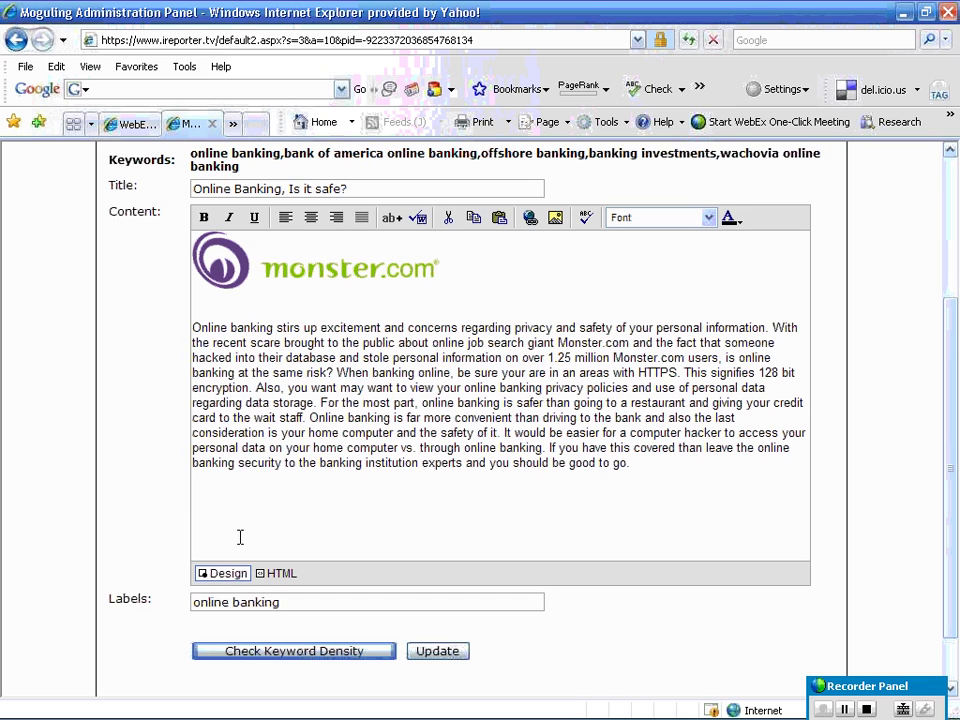
# Paste the video's embed code at the end of the post's HTML source and return to Design view with nonsecure items displayed.
pyautogui.click(277, 576)
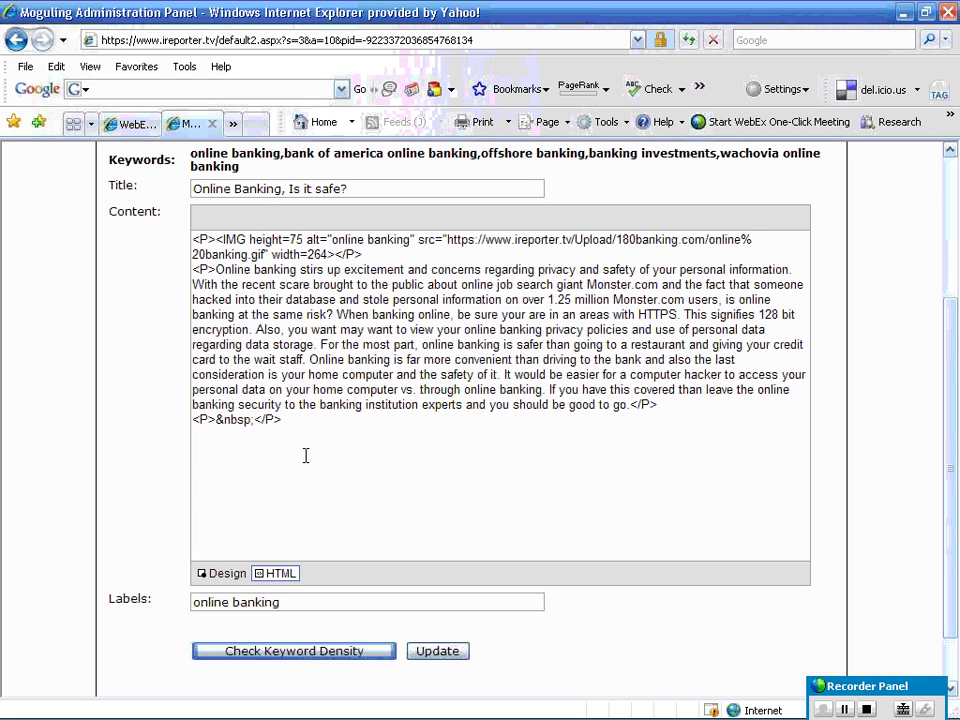
pyautogui.rightClick(210, 437)
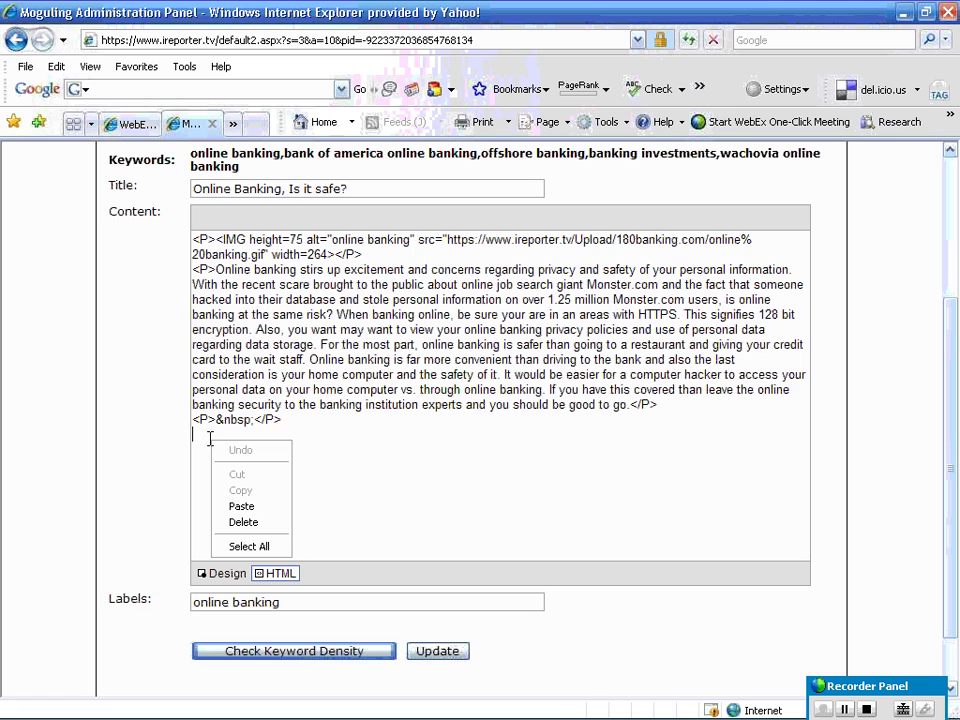
pyautogui.click(241, 506)
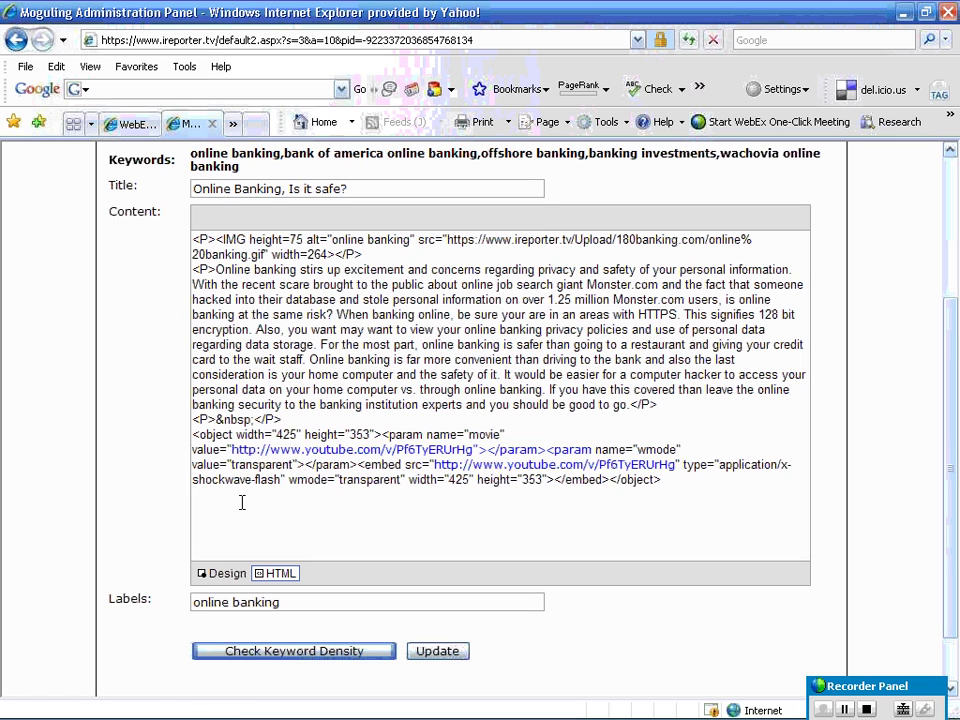
pyautogui.click(226, 574)
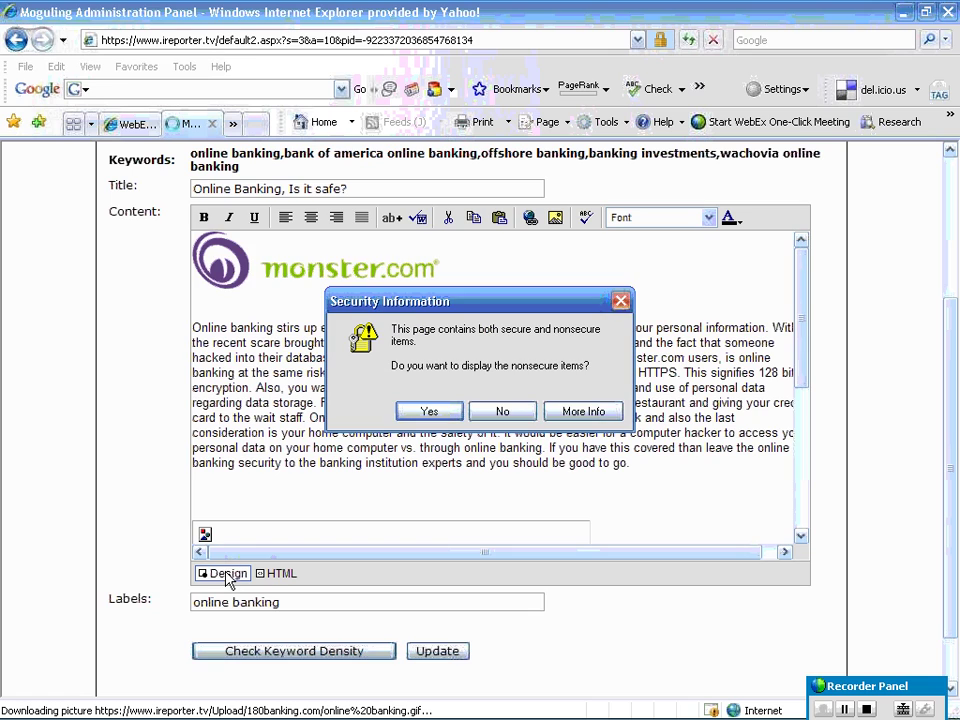
pyautogui.click(437, 412)
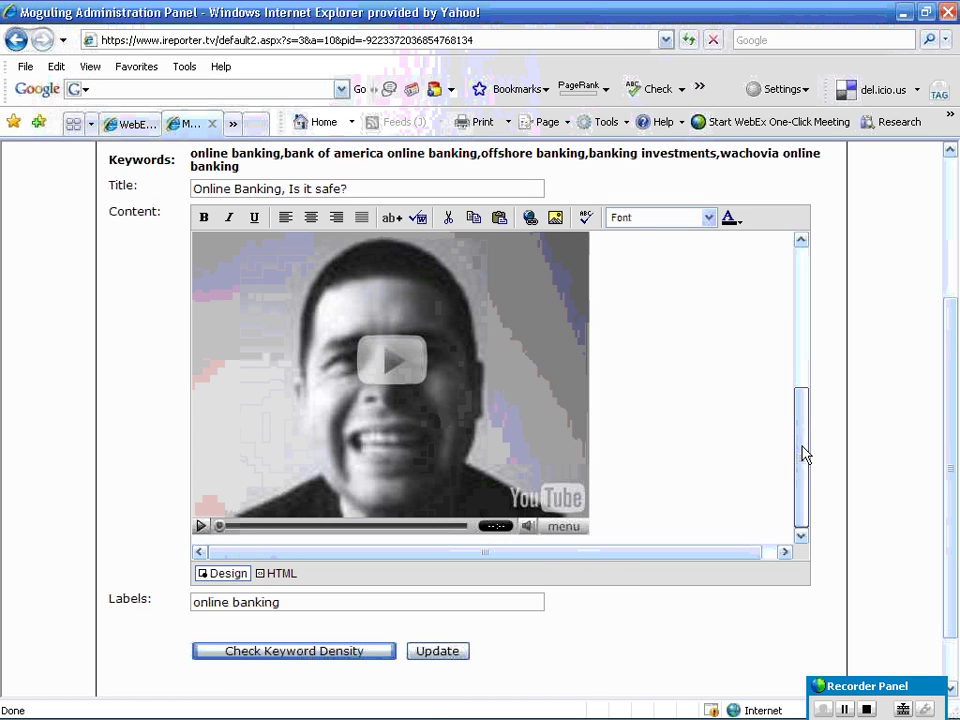
# Remove the extra blank space between the post's text and the embedded video, and check the layout from logo to video.
pyautogui.moveTo(805, 455); pyautogui.dragTo(804, 294)
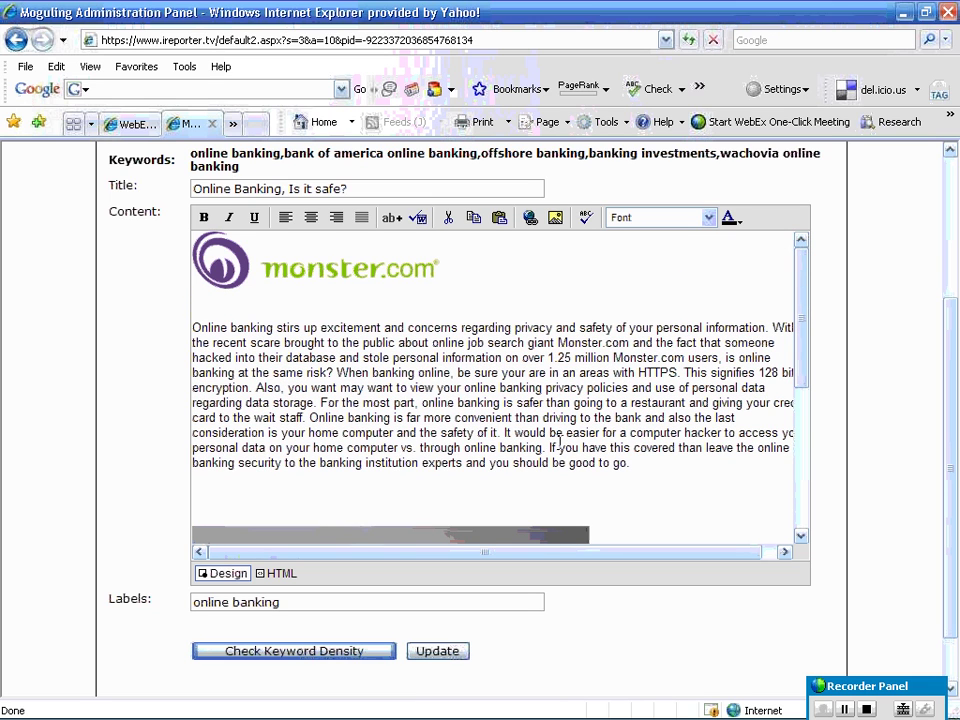
pyautogui.click(520, 490)
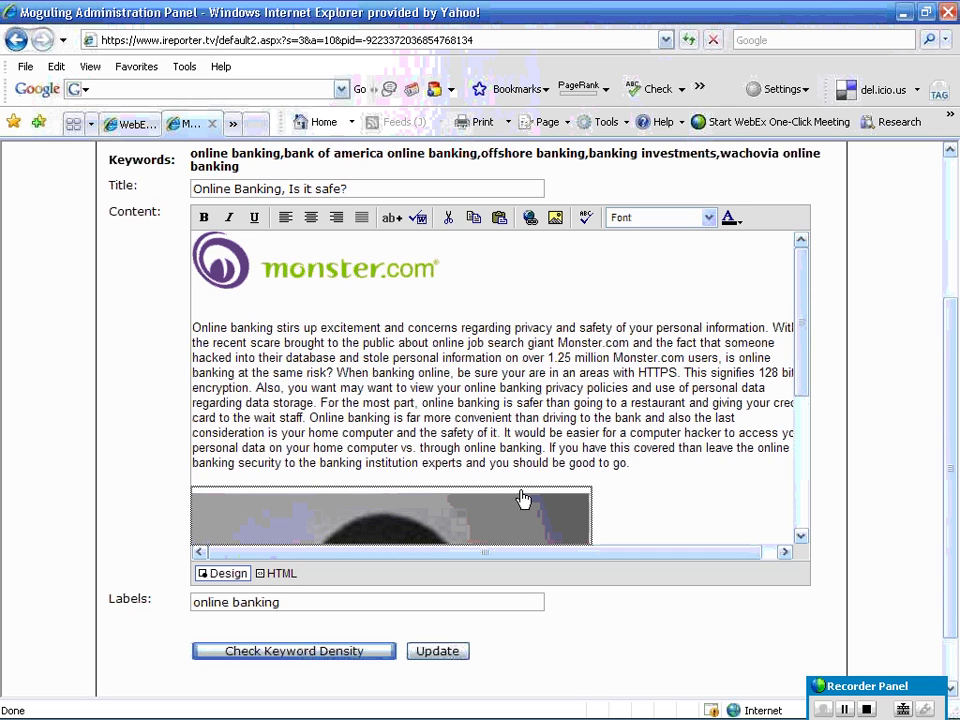
pyautogui.scroll(-5, 545, 362)
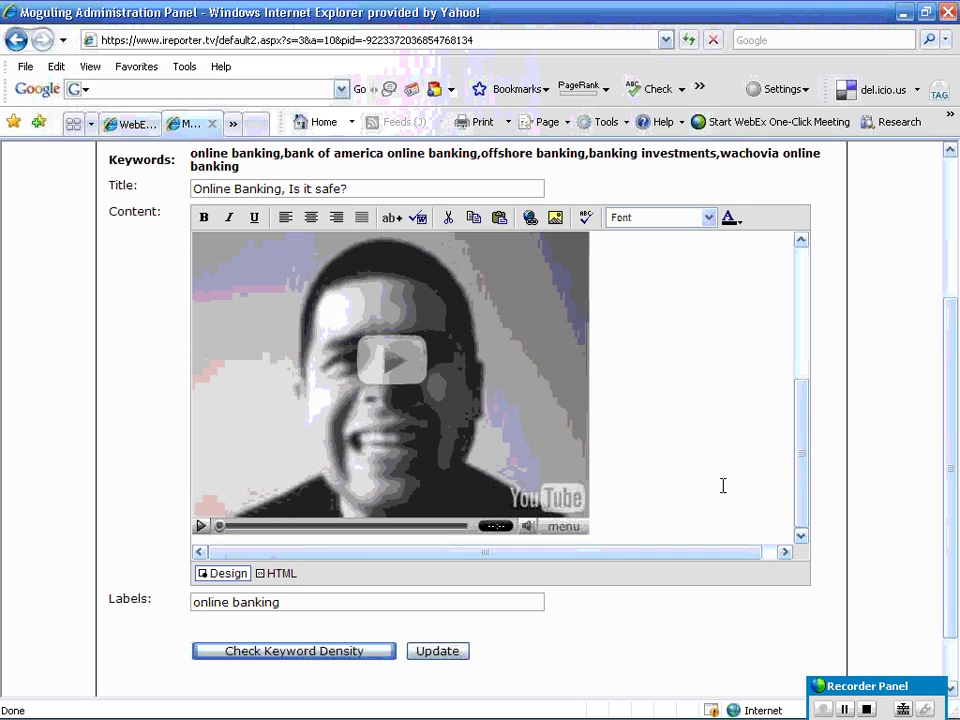
pyautogui.moveTo(801, 414); pyautogui.dragTo(797, 268)
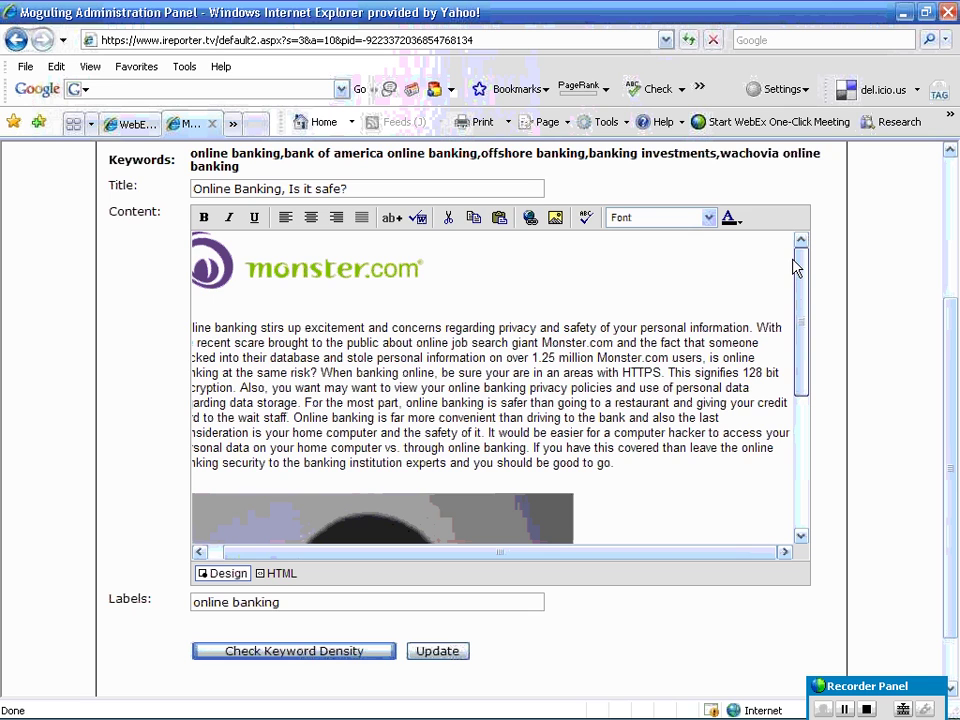
pyautogui.scroll(-5, 530, 400)
pyautogui.scroll(5, 530, 400)
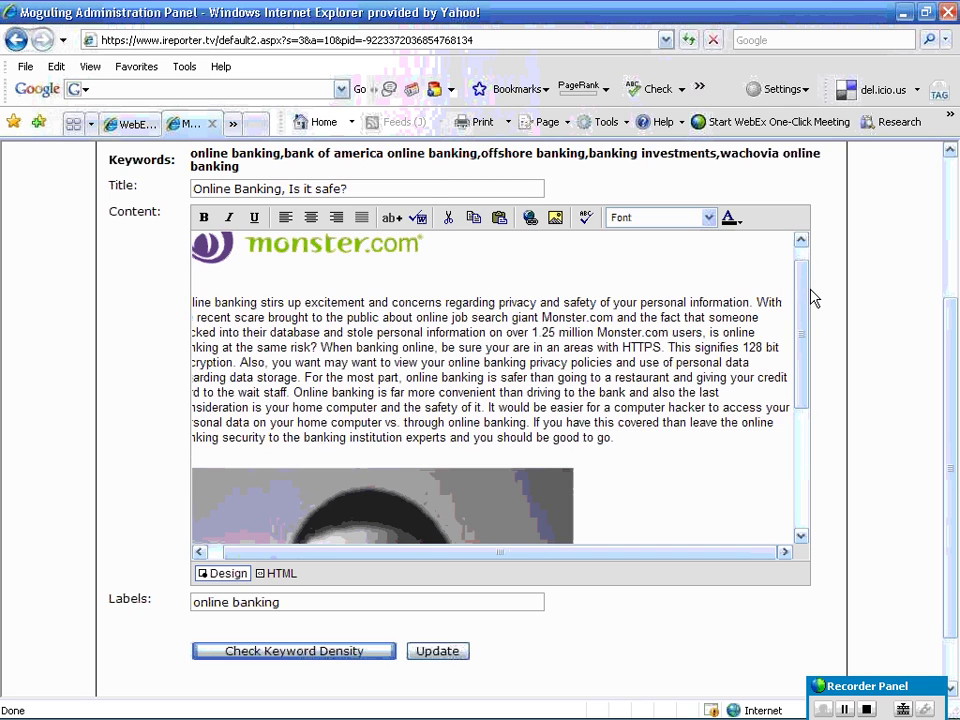
pyautogui.click(530, 540)
pyautogui.moveTo(506, 551); pyautogui.dragTo(491, 551)
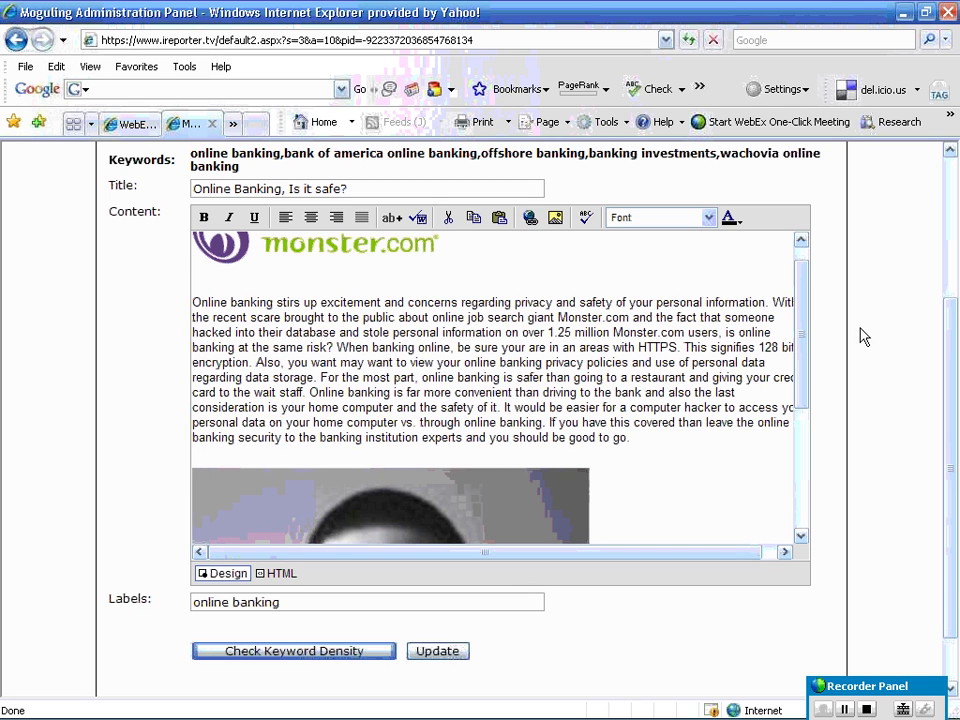
pyautogui.moveTo(805, 337); pyautogui.dragTo(795, 311)
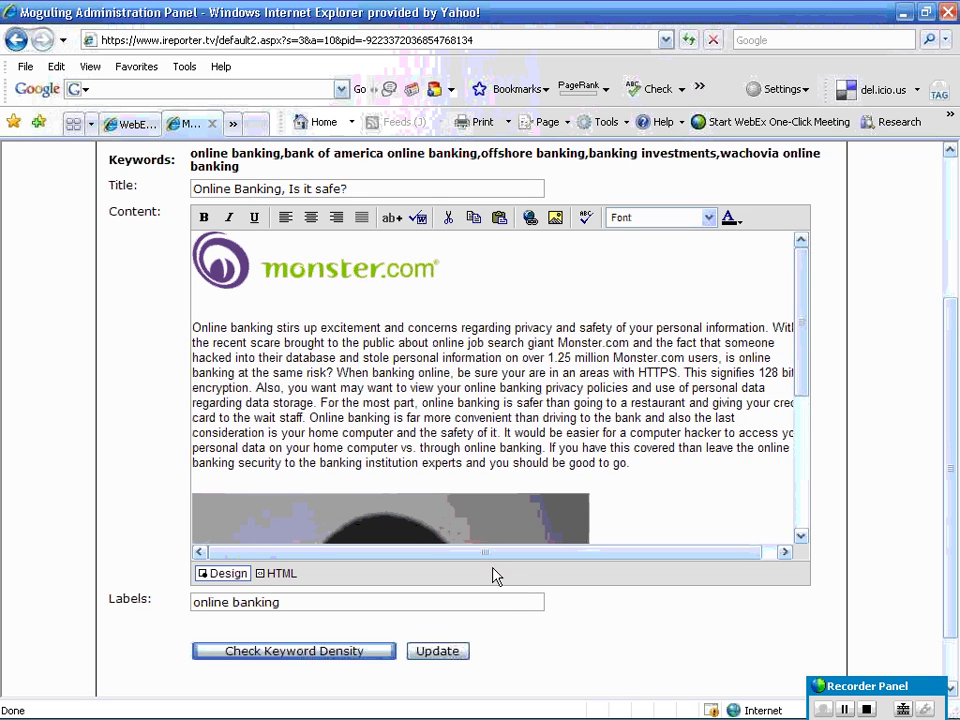
# Update the post with its new logo and video, allowing nonsecure items to display on the completion page.
pyautogui.click(433, 657)
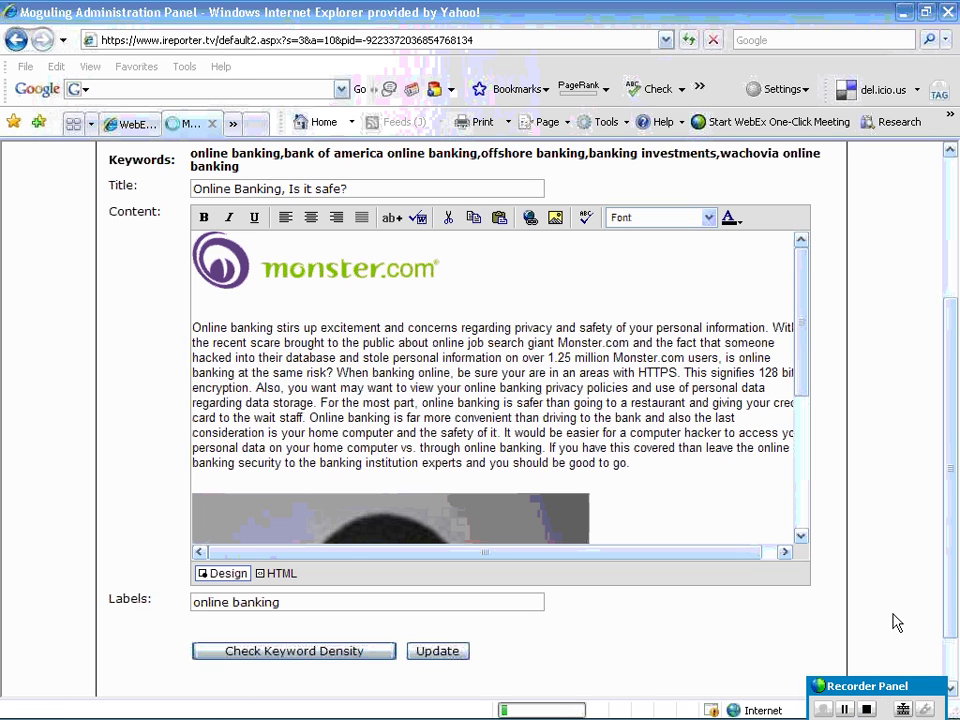
pyautogui.moveTo(895, 625)
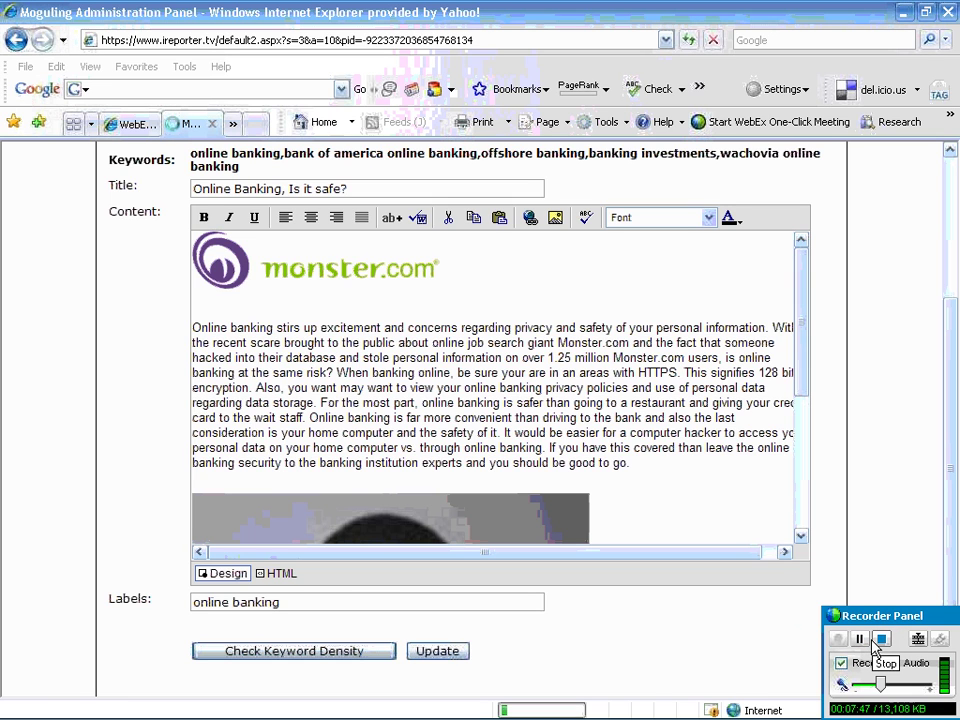
pyautogui.moveTo(921, 609); pyautogui.dragTo(905, 632)
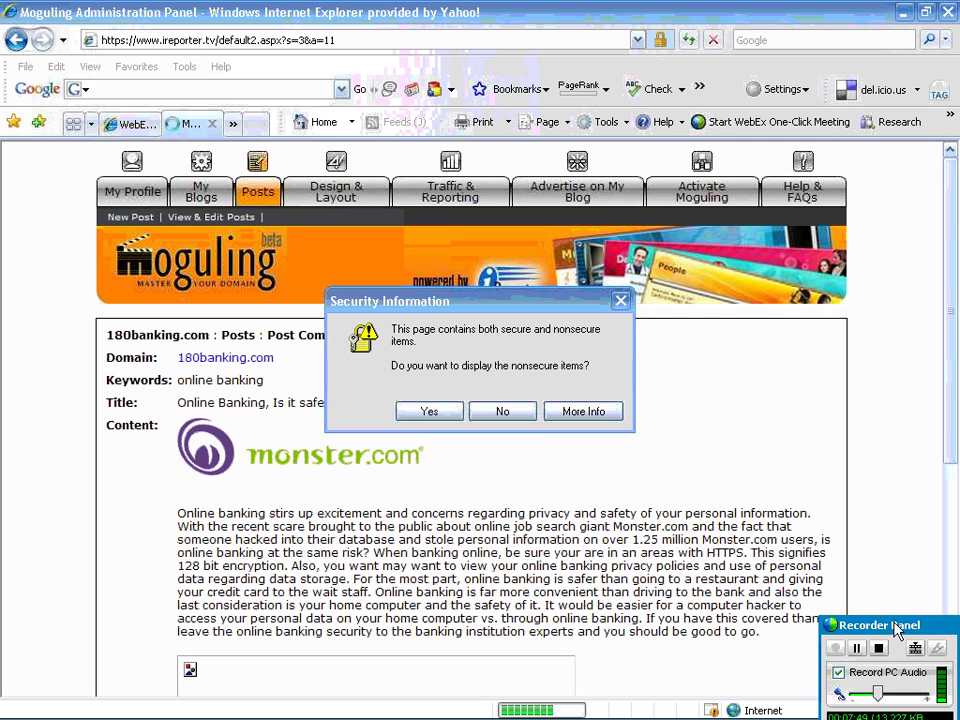
pyautogui.click(433, 413)
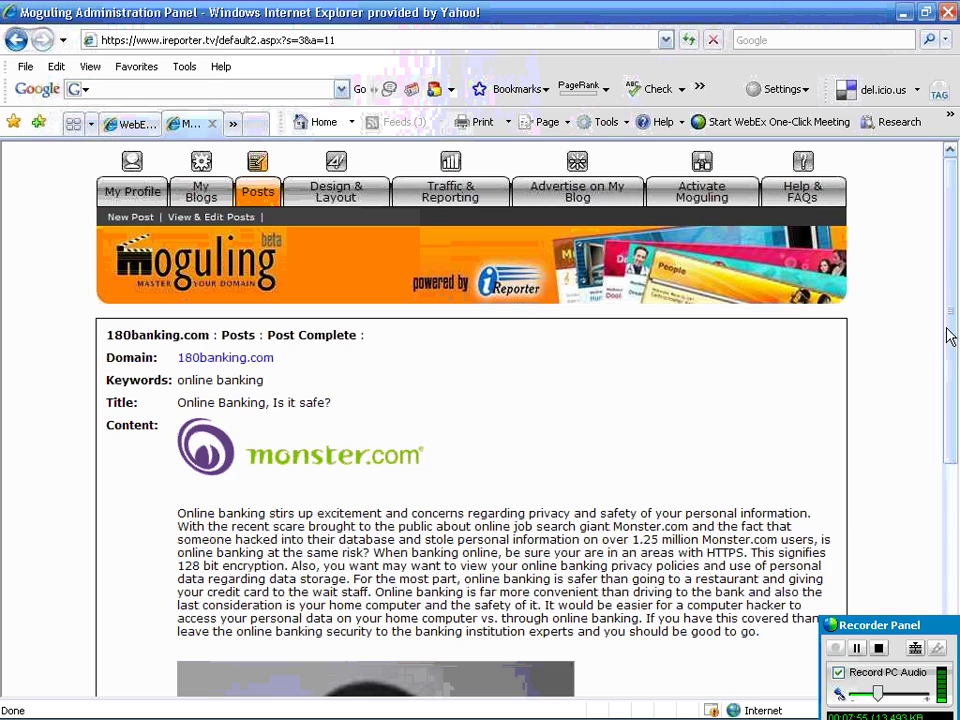
pyautogui.moveTo(951, 332); pyautogui.dragTo(950, 190)
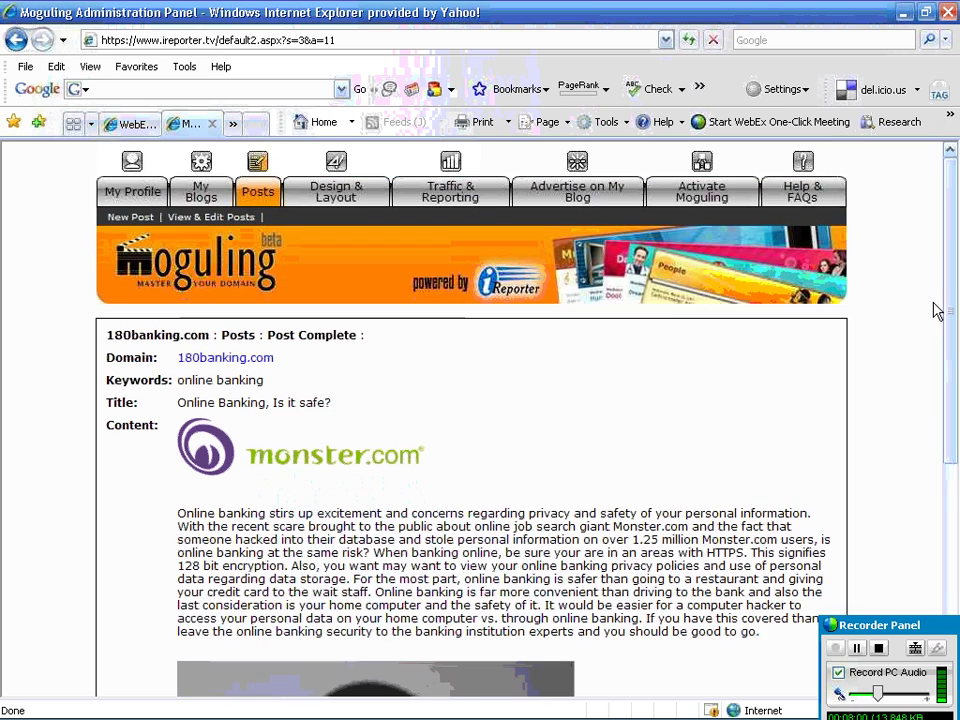
# Open the live 180banking.com blog and examine the excerpt of the "Online Banking, Is it safe?" post with its Monster.com logo.
pyautogui.click(210, 358)
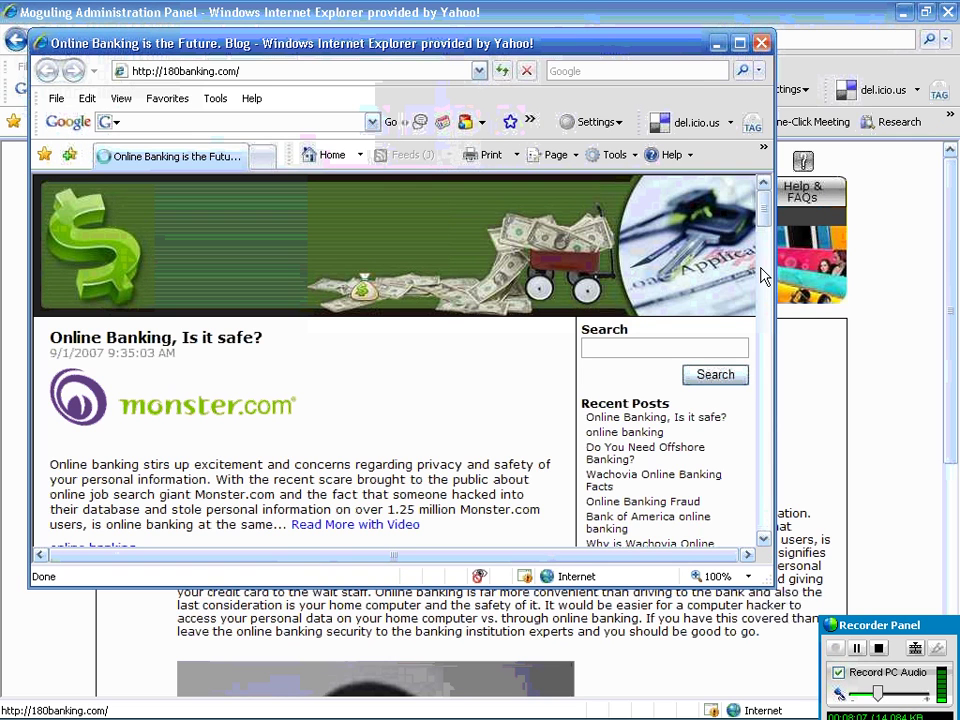
pyautogui.moveTo(764, 222)
pyautogui.mouseDown()
pyautogui.moveTo(764, 243)
pyautogui.moveTo(761, 225)
pyautogui.mouseUp()
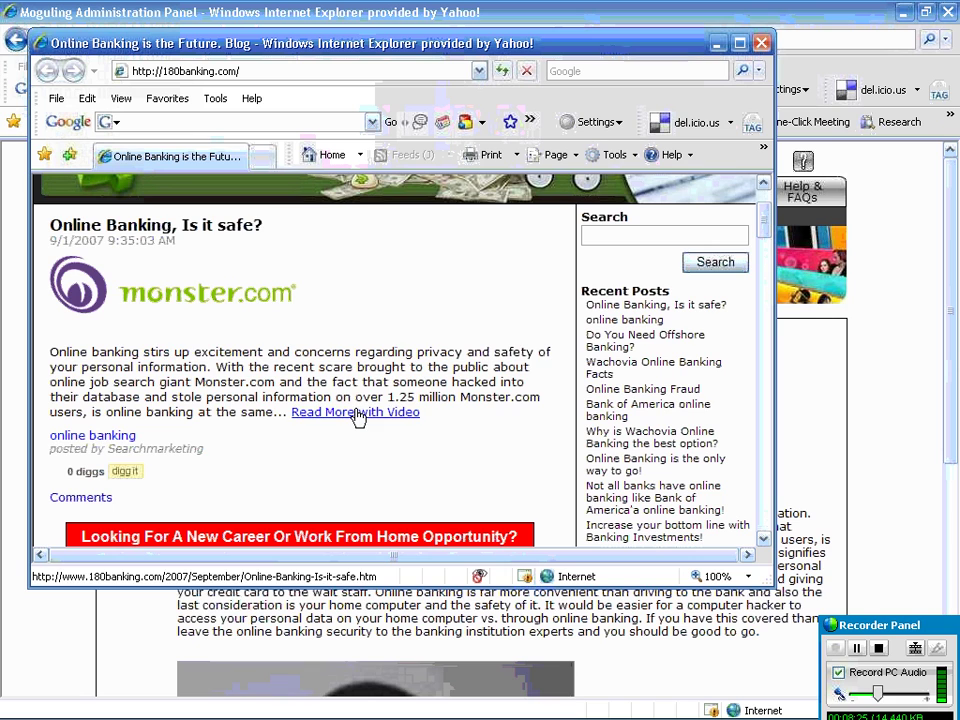
pyautogui.moveTo(430, 418); pyautogui.dragTo(81, 250)
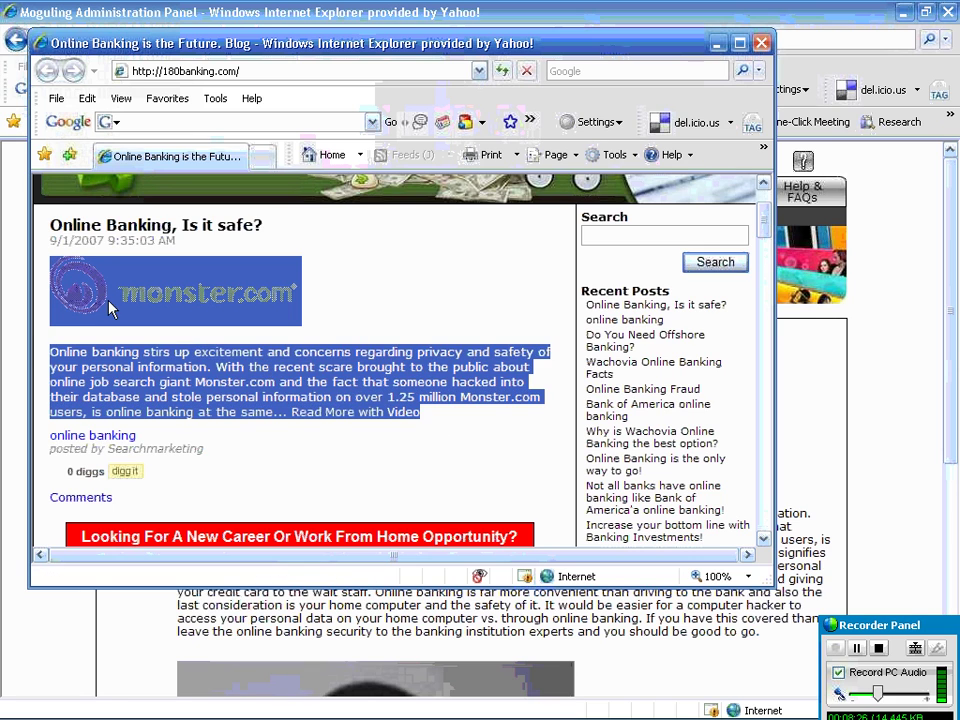
pyautogui.click(288, 383)
pyautogui.moveTo(444, 422); pyautogui.dragTo(110, 330)
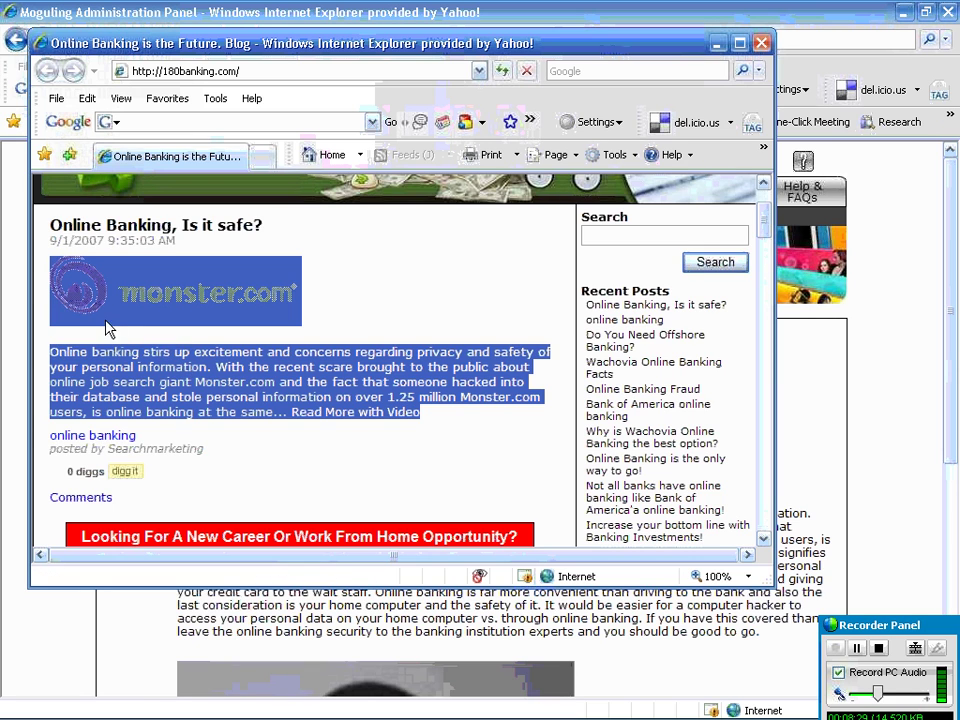
pyautogui.click(255, 375)
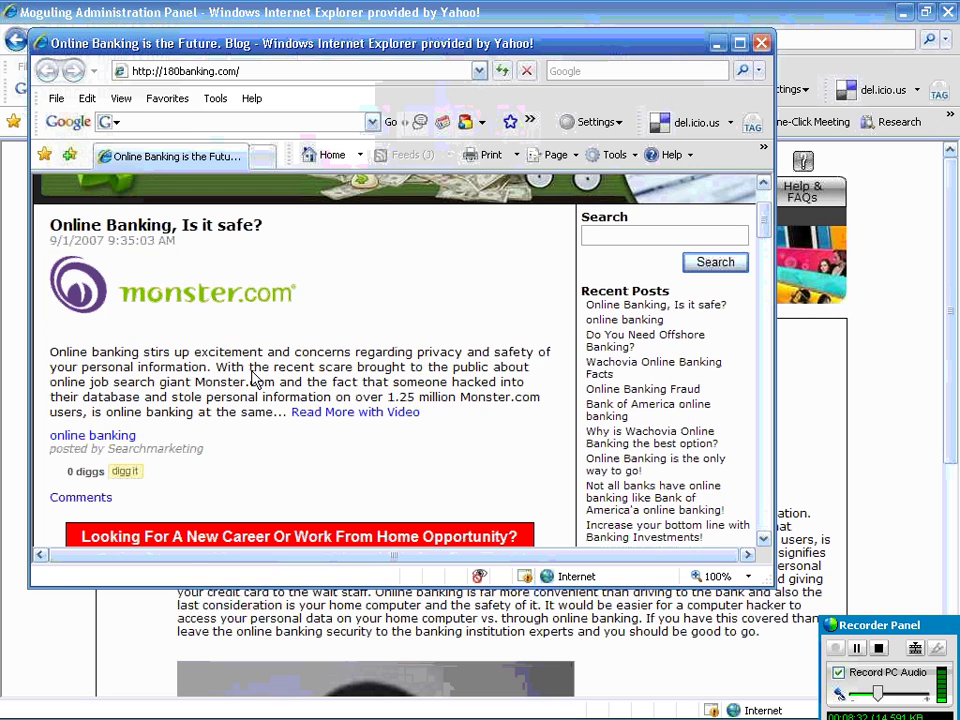
# Open the full post through "Read More with Video", play its embedded YouTube video, and return to the Moguling completion page.
pyautogui.click(360, 417)
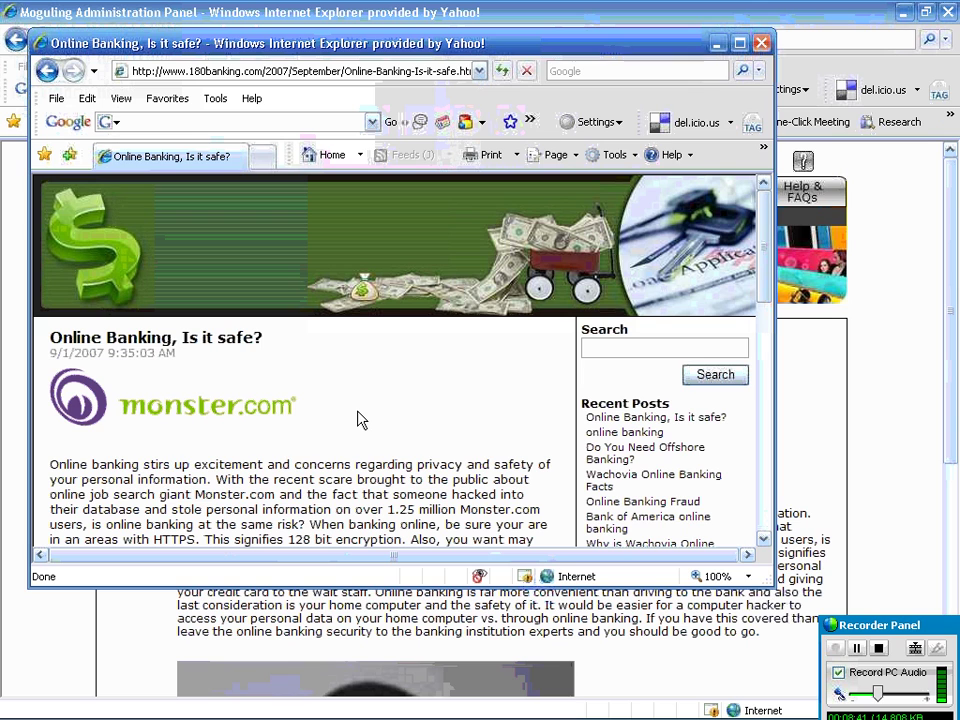
pyautogui.moveTo(766, 271); pyautogui.dragTo(763, 432)
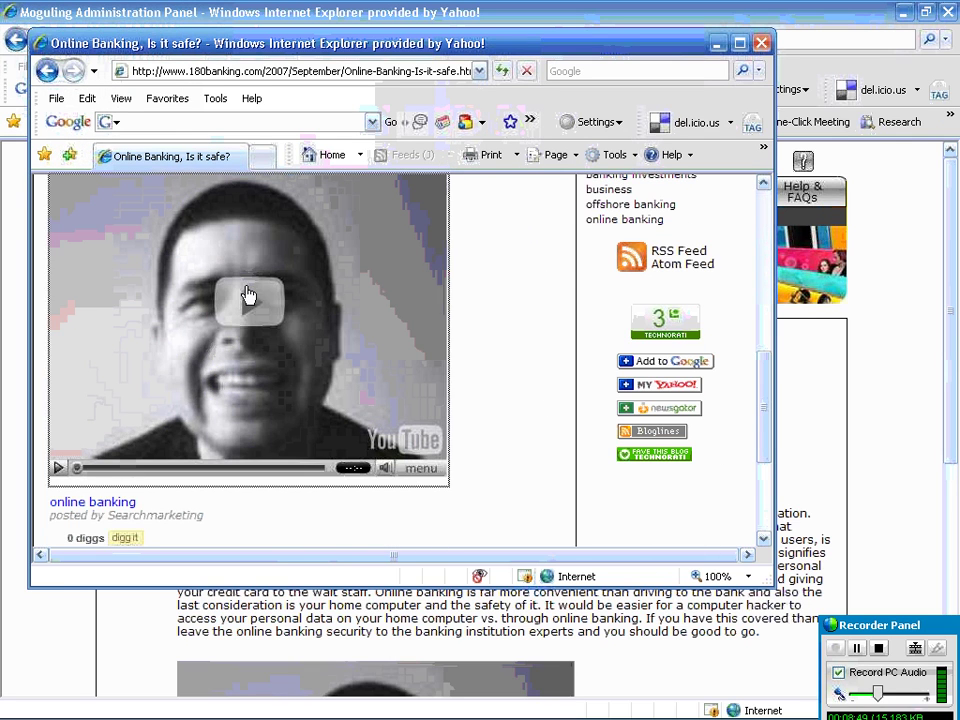
pyautogui.click(58, 488)
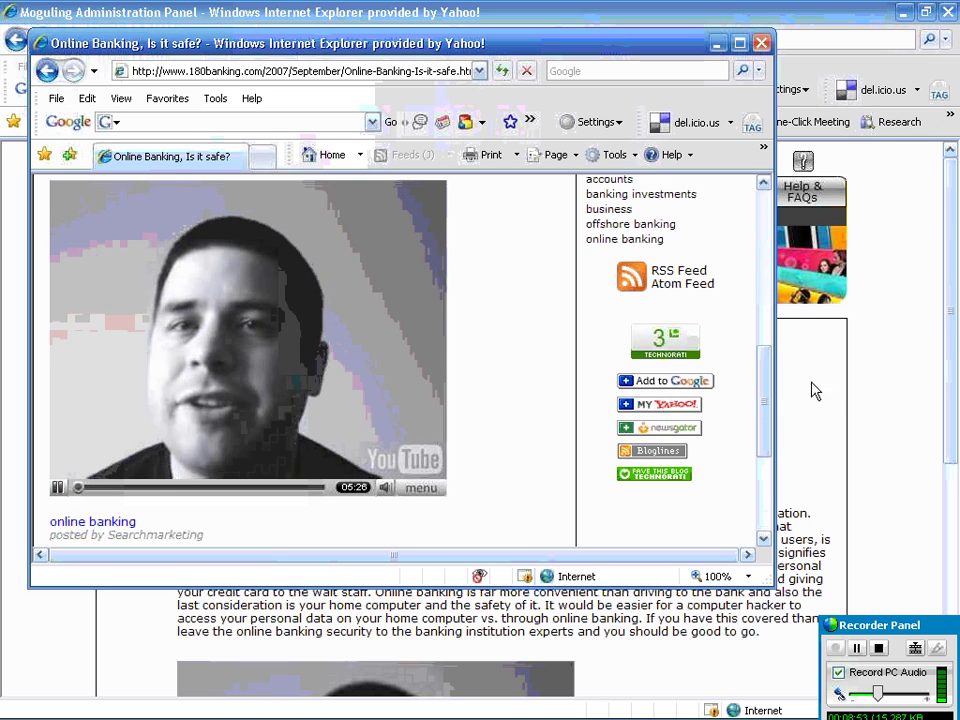
pyautogui.moveTo(761, 403); pyautogui.dragTo(765, 250)
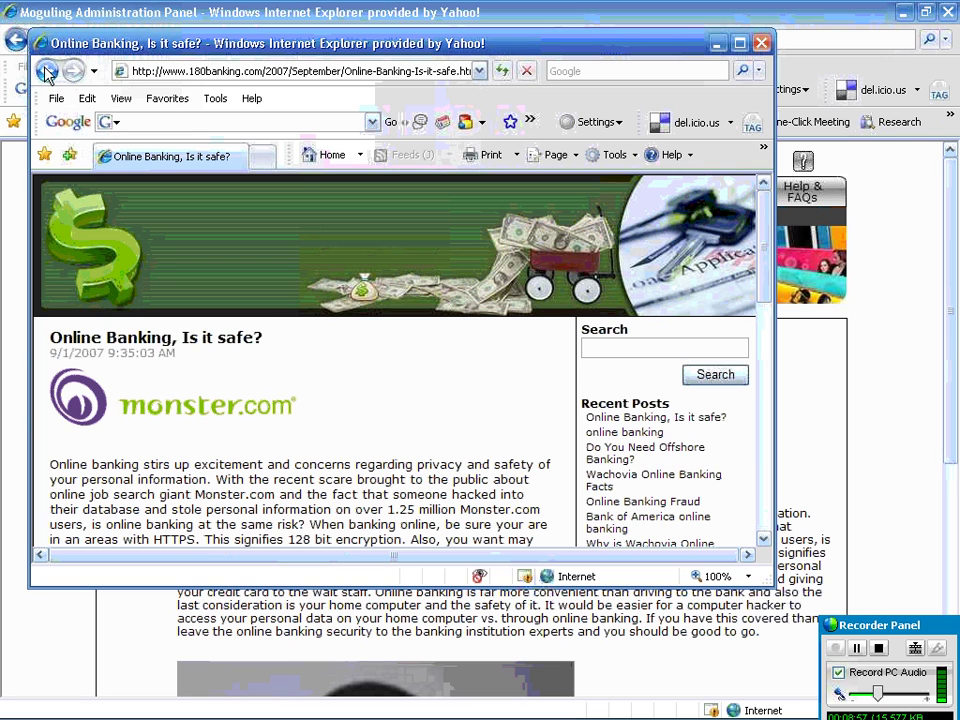
pyautogui.click(761, 43)
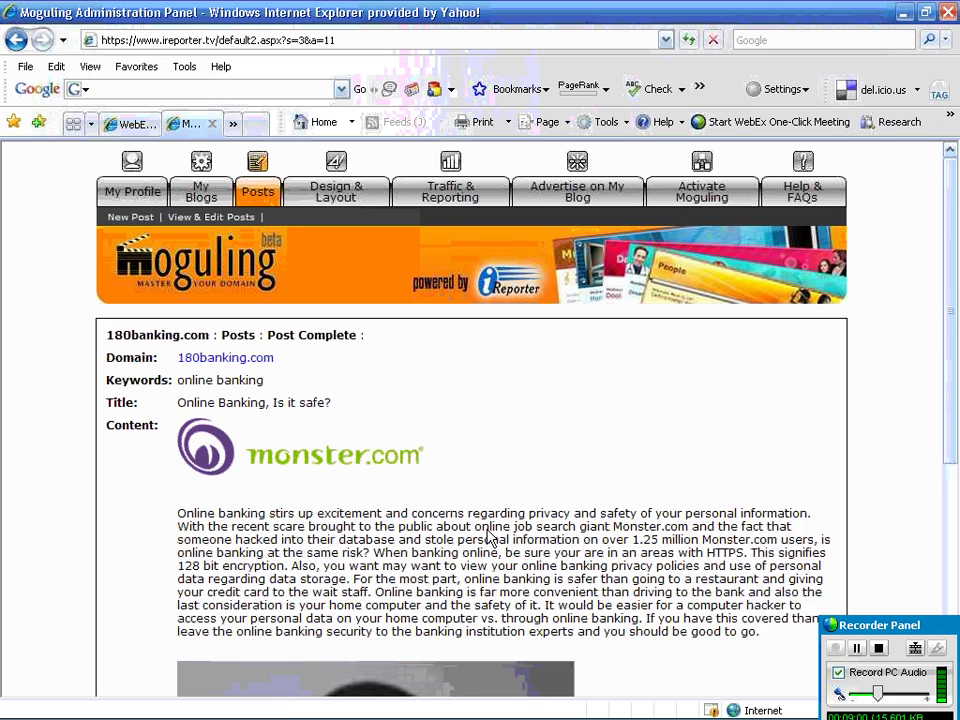
pyautogui.scroll(-8, 490, 538)
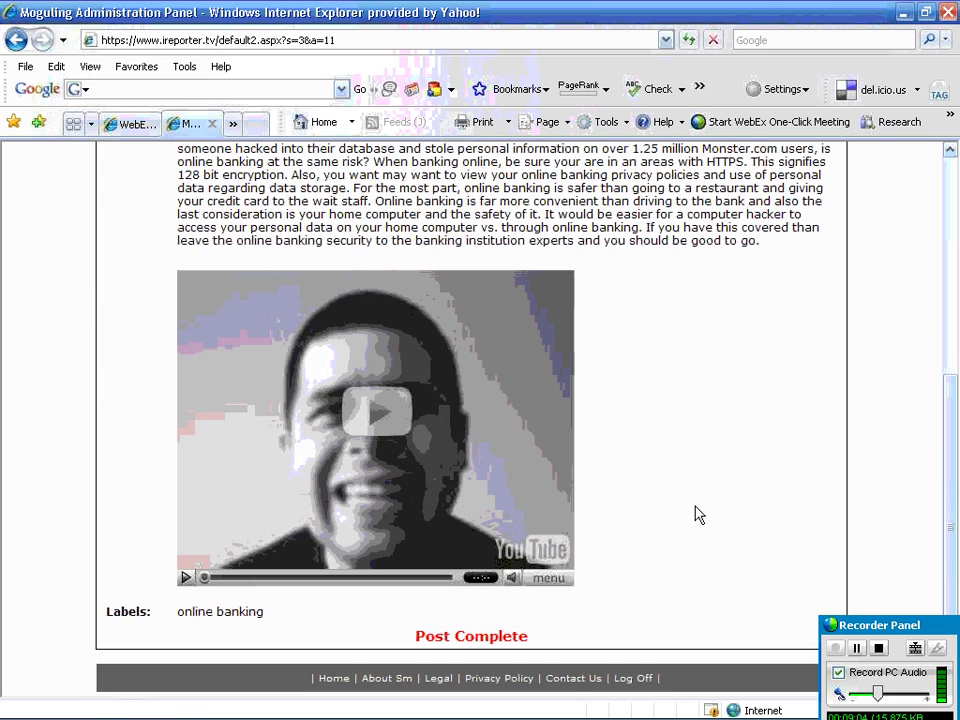